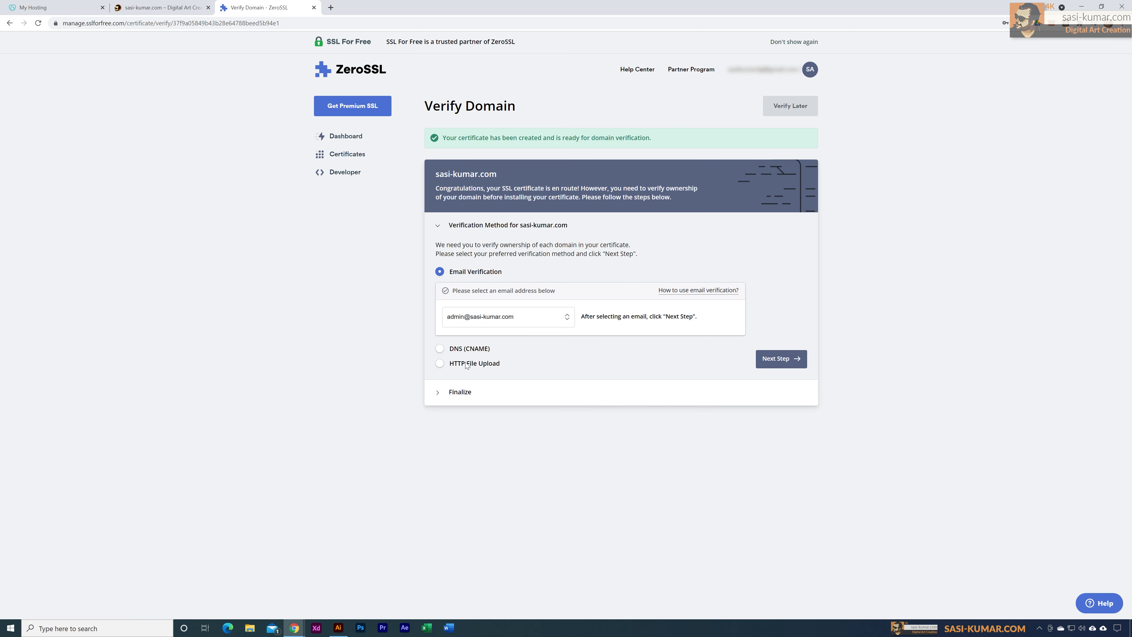
Choose the domain's admin address as the recipient for the email verification.
click(568, 319)
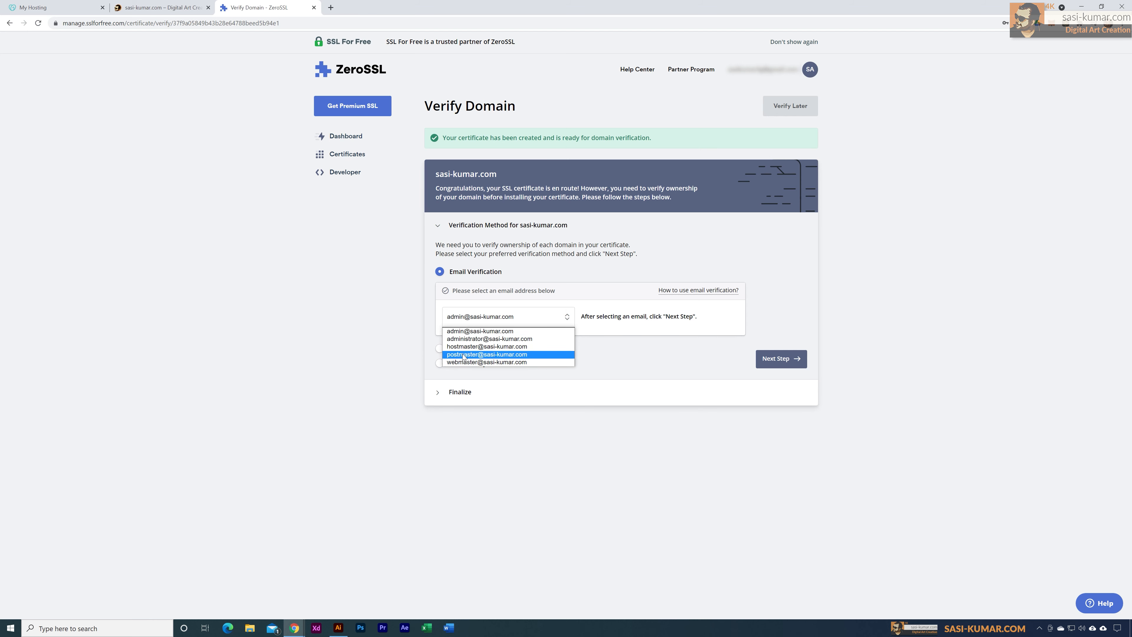
click(536, 333)
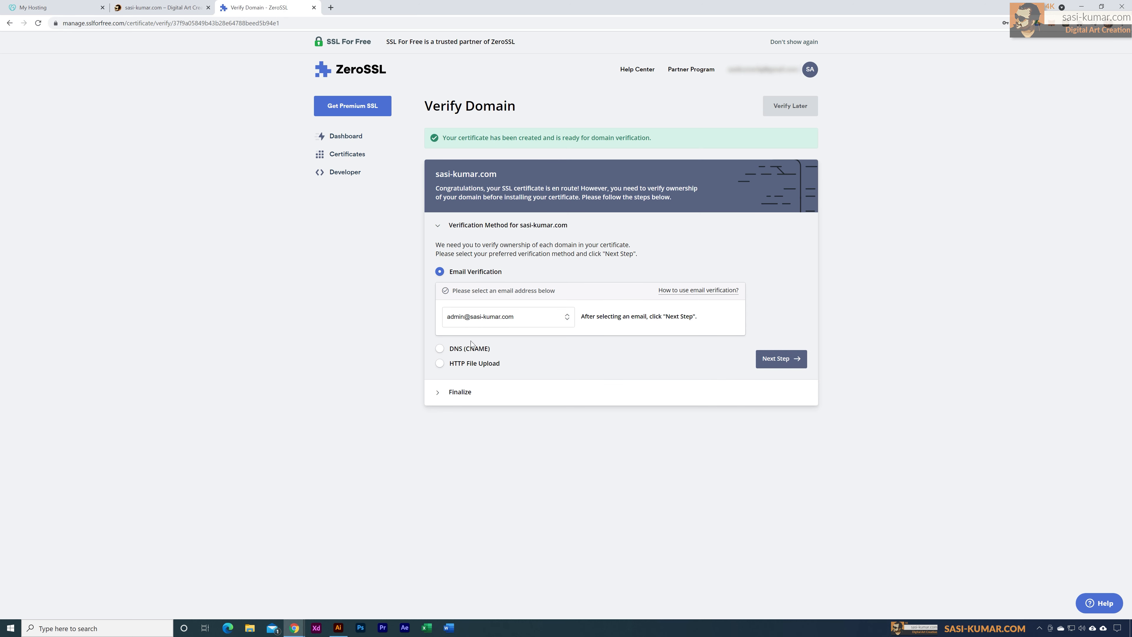
Switch to the GoDaddy account and open the cPanel admin of the Deluxe Linux Hosting product.
click(44, 11)
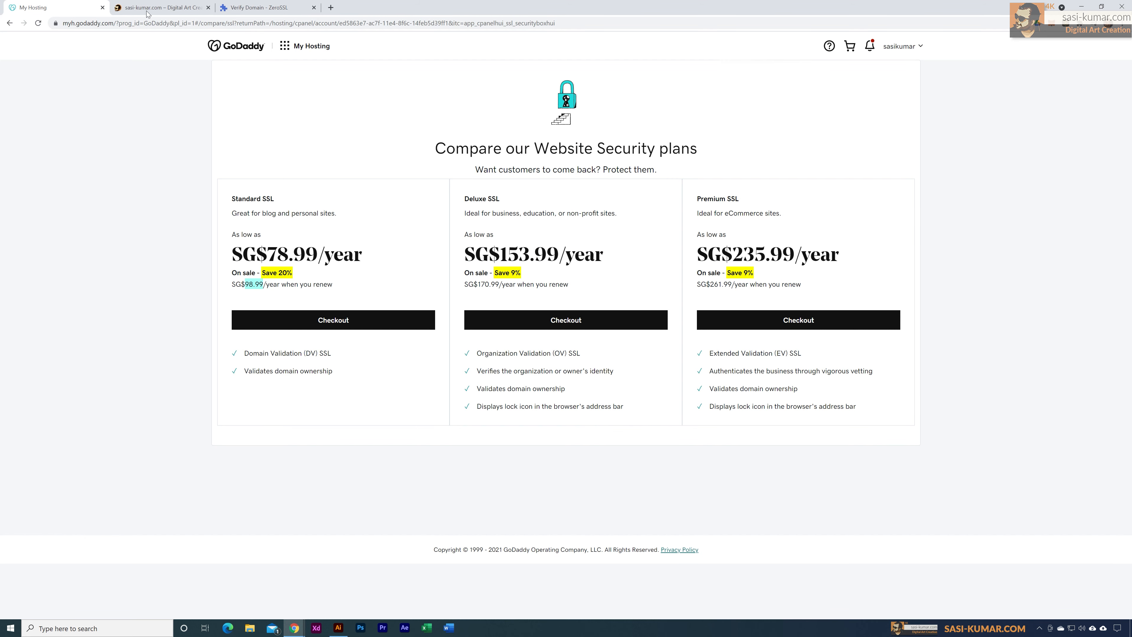
click(908, 52)
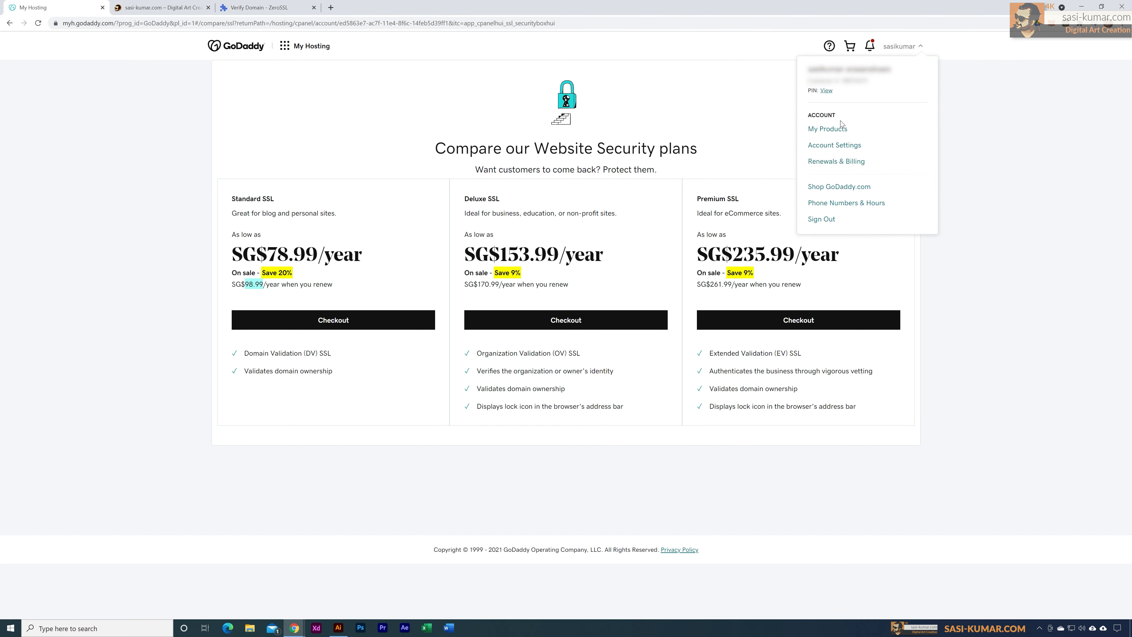
click(840, 130)
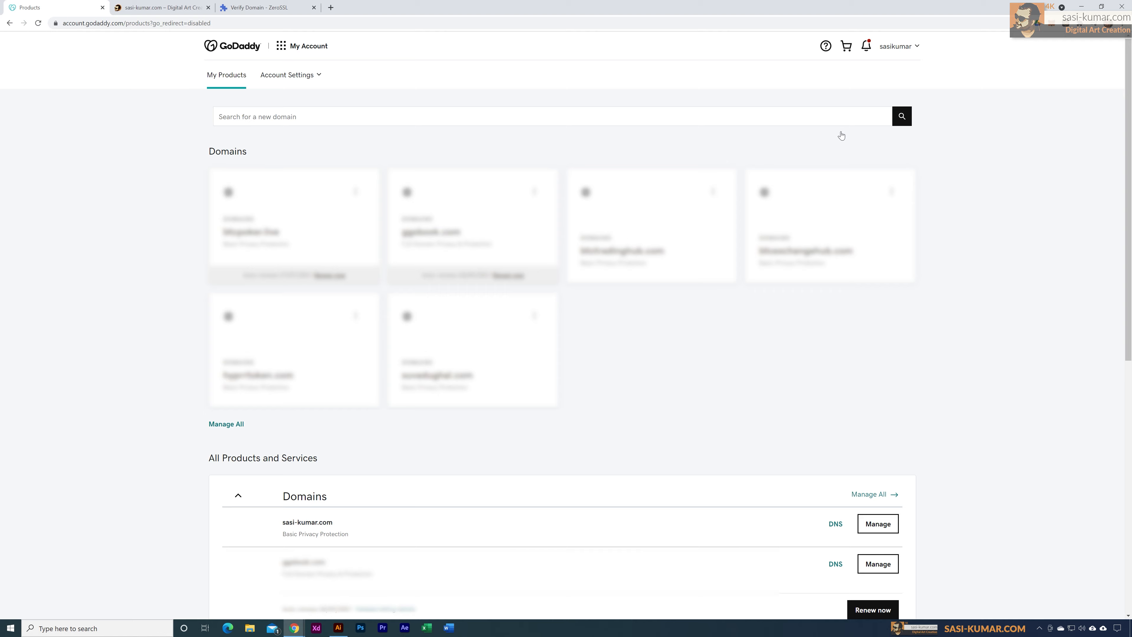
scroll(750, 365, down, 10)
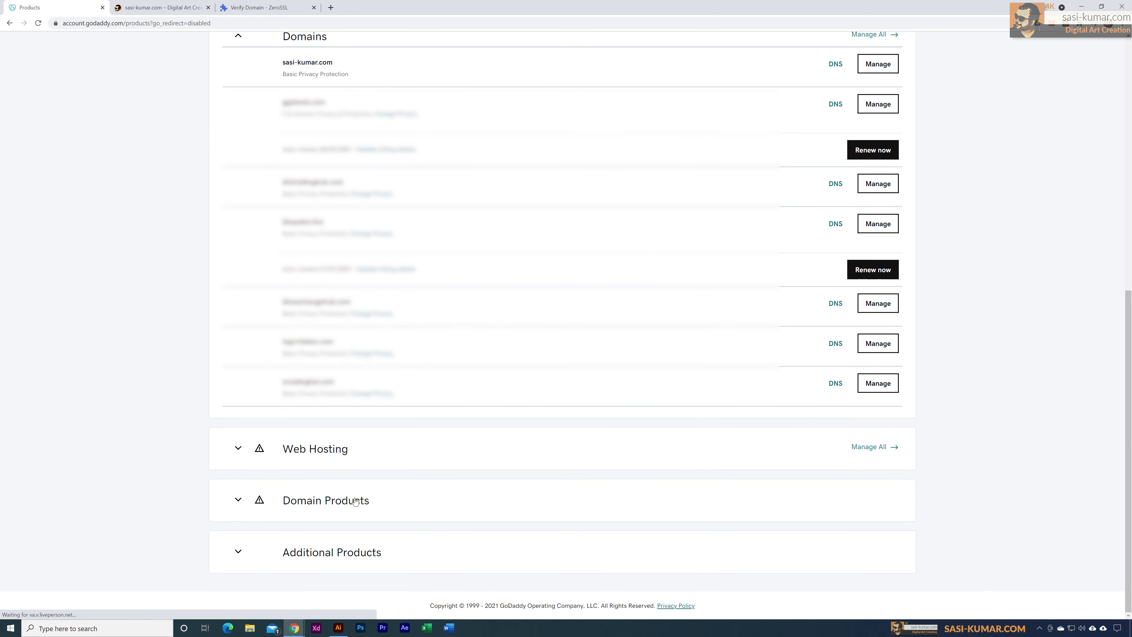
click(320, 453)
scroll(692, 438, down, 2)
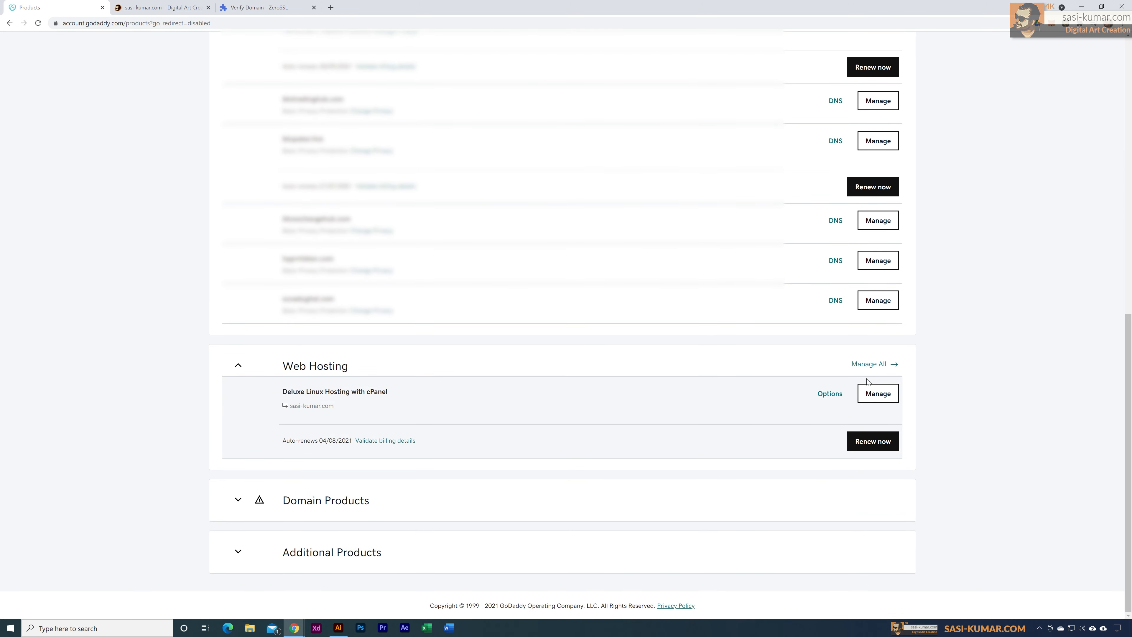
click(877, 393)
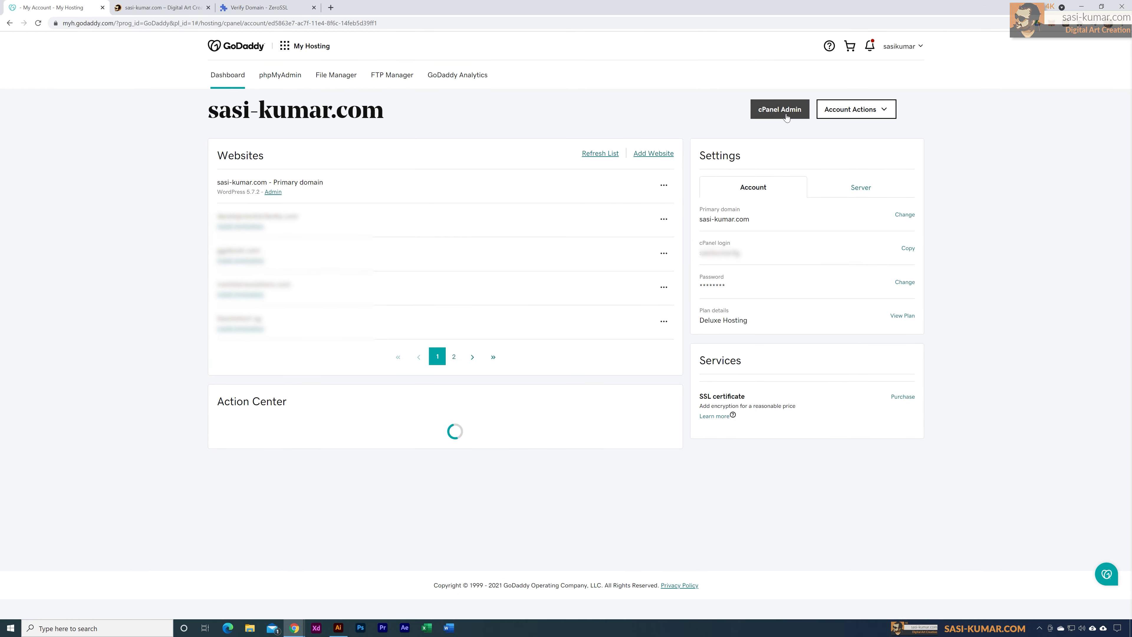
click(786, 115)
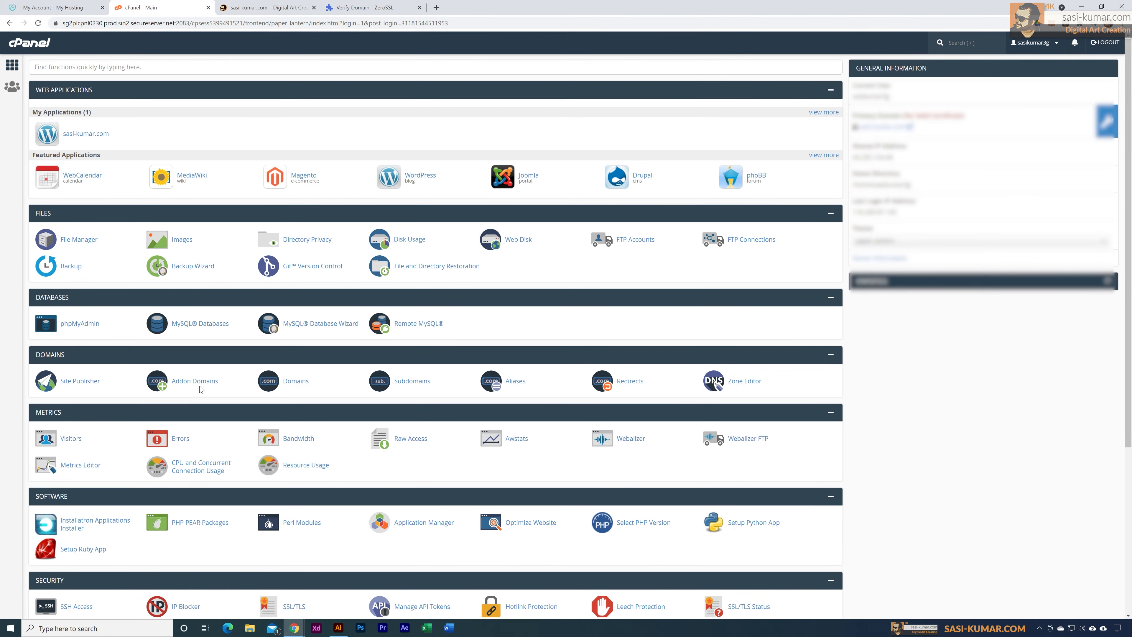
Open the form for creating a new email account in cPanel's Email Accounts.
scroll(147, 355, down, 2)
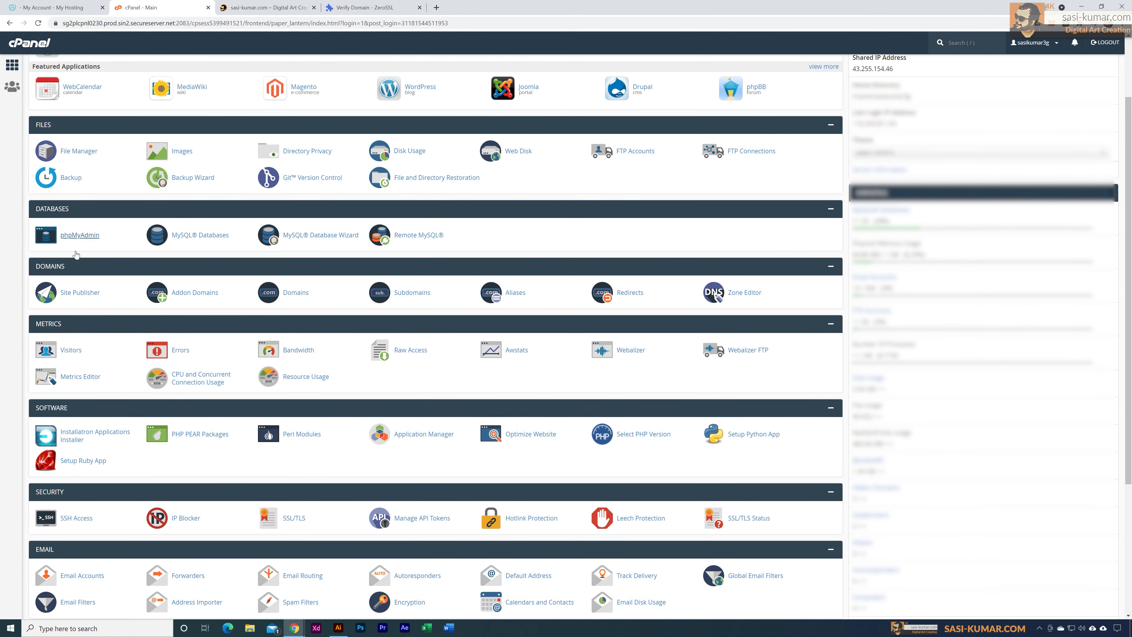
scroll(76, 439, down, 2)
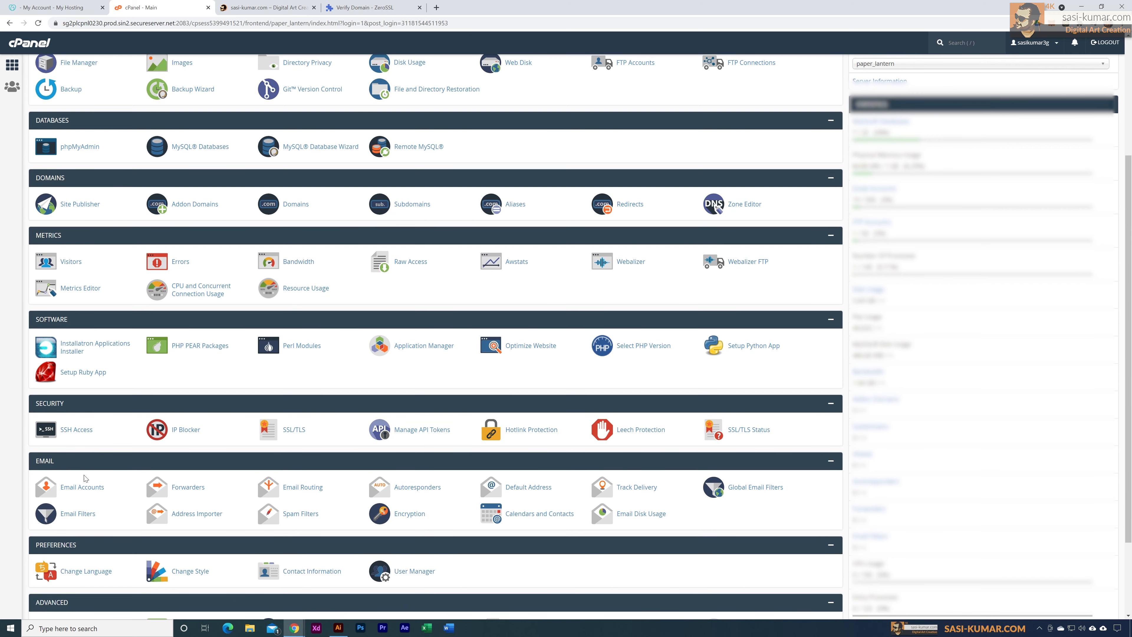
click(82, 487)
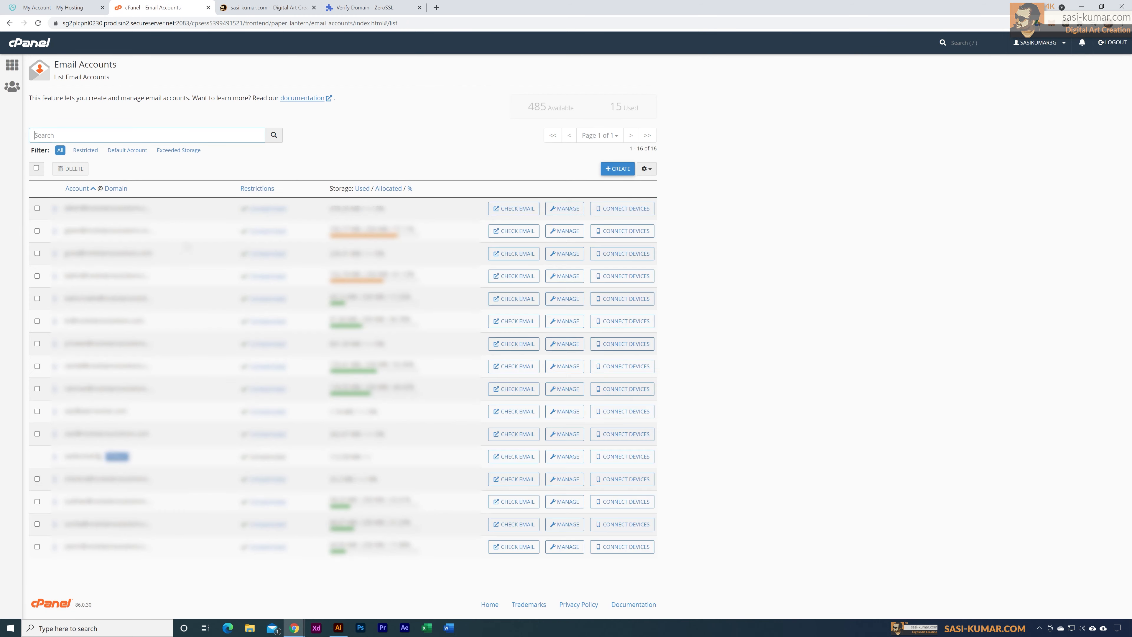
click(612, 171)
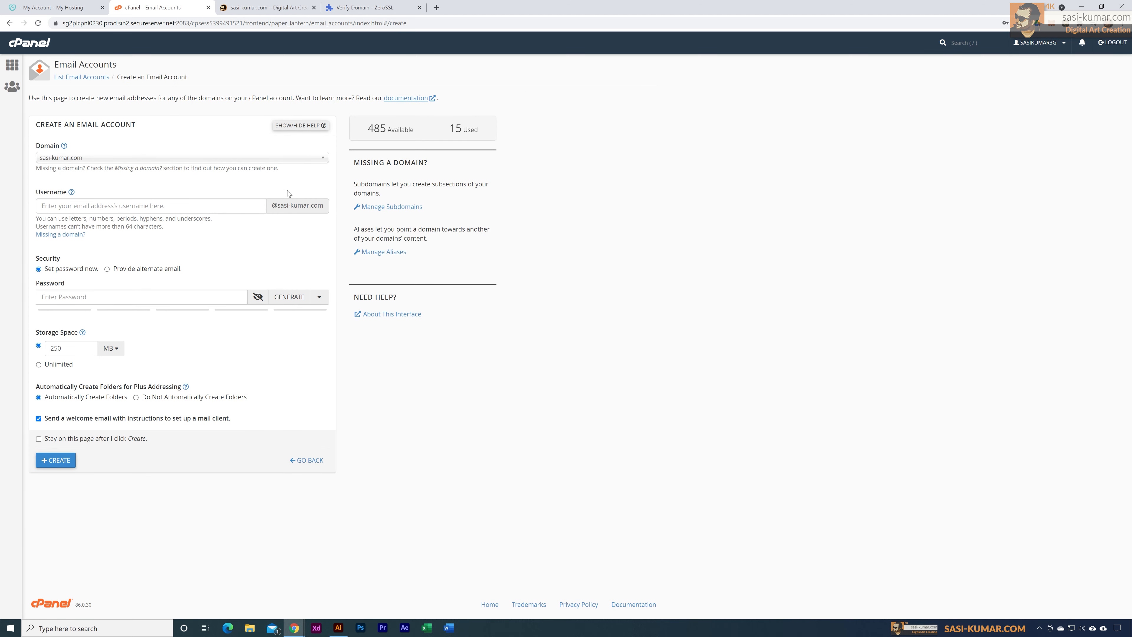
Create the domain's email account with the username admin and an account password, and save the login in the browser.
click(344, 6)
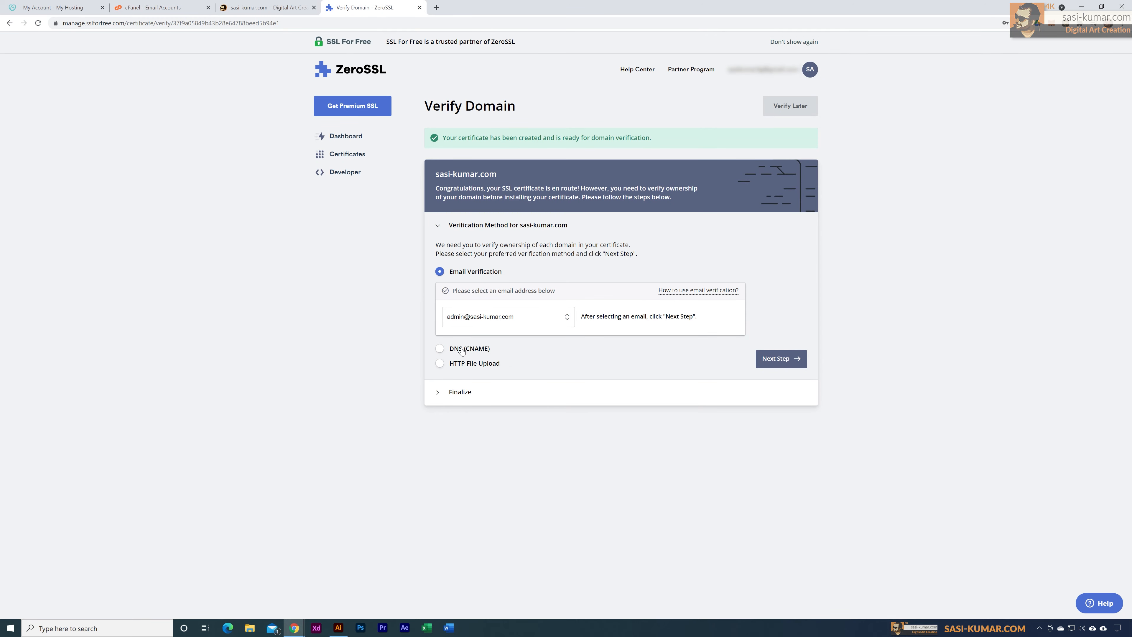
click(174, 14)
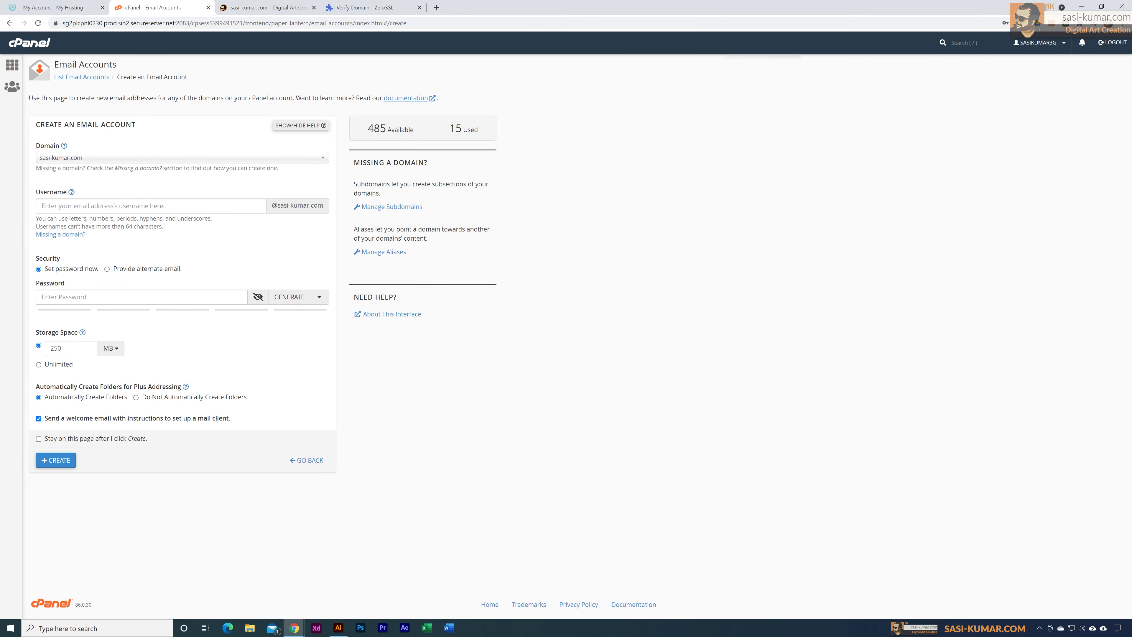
click(134, 205)
text(admin)
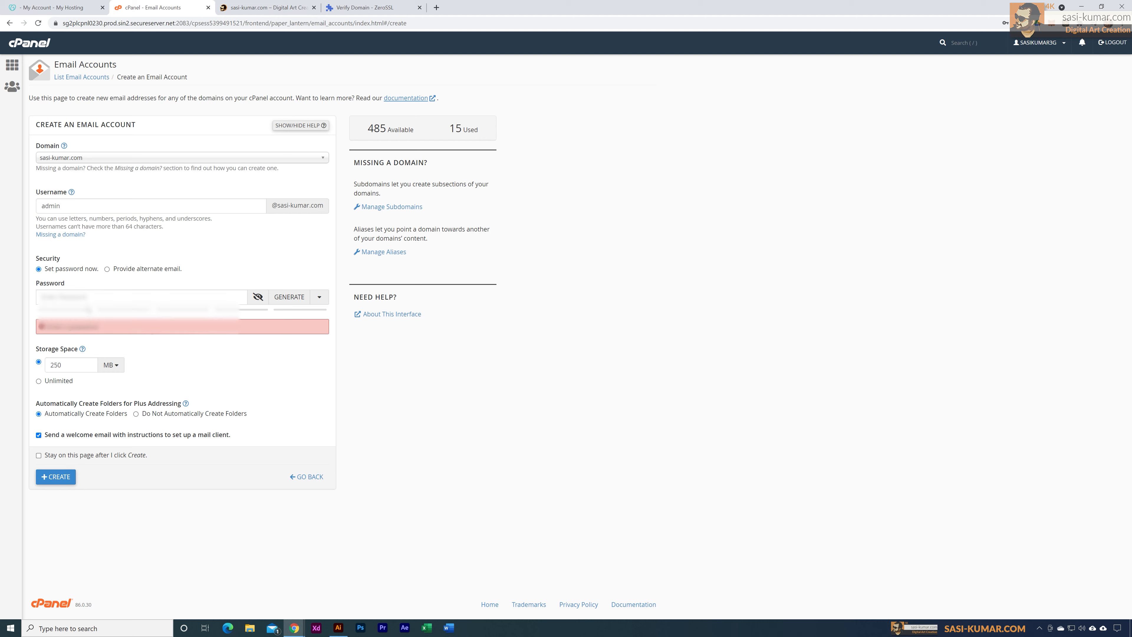
click(84, 297)
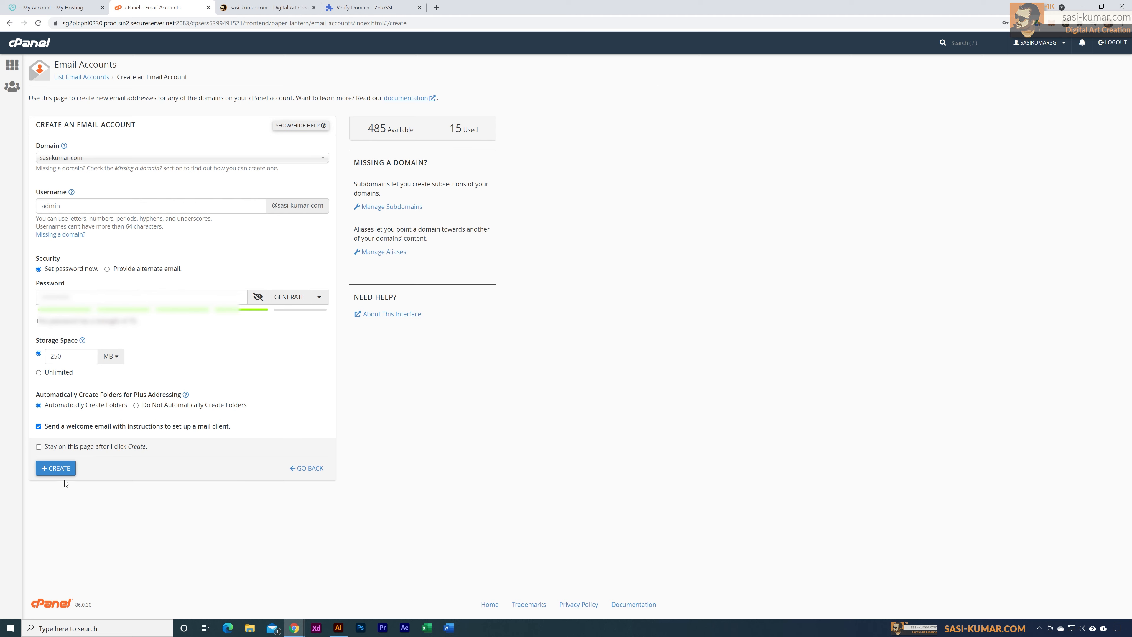
click(67, 471)
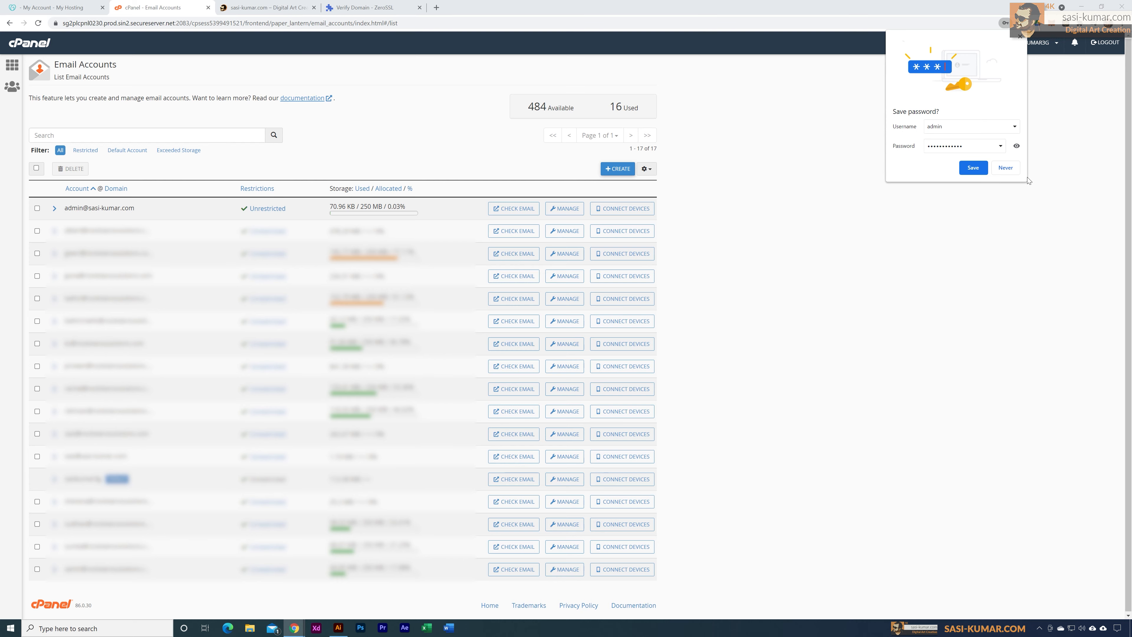
click(963, 171)
click(210, 137)
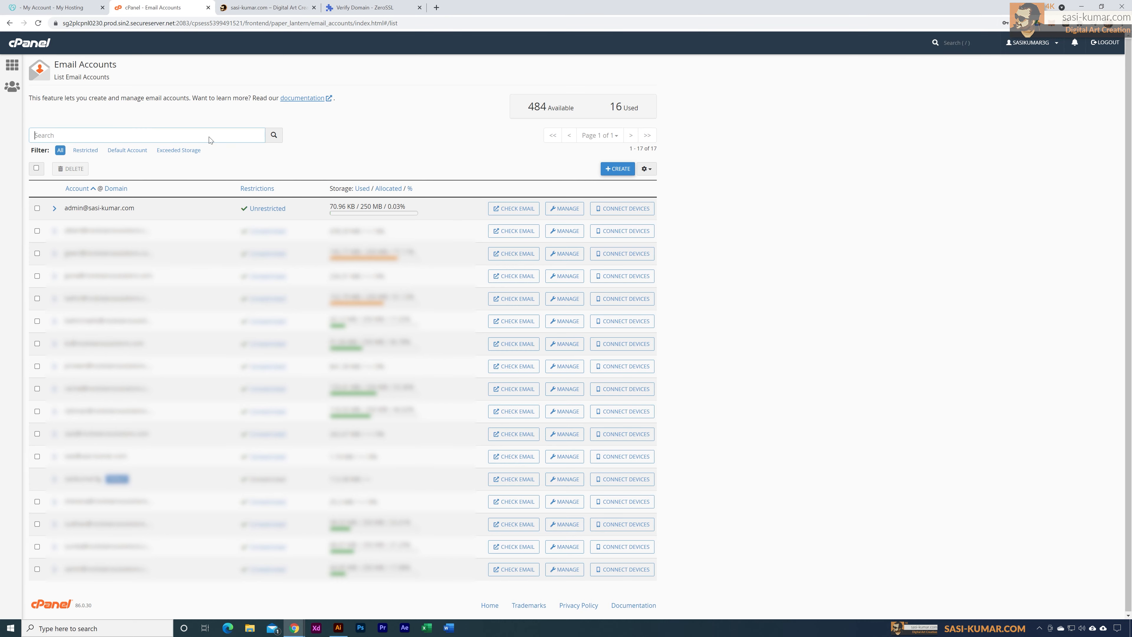
Return to ZeroSSL, continue with Email Verification and start verifying the domain.
click(363, 4)
click(783, 360)
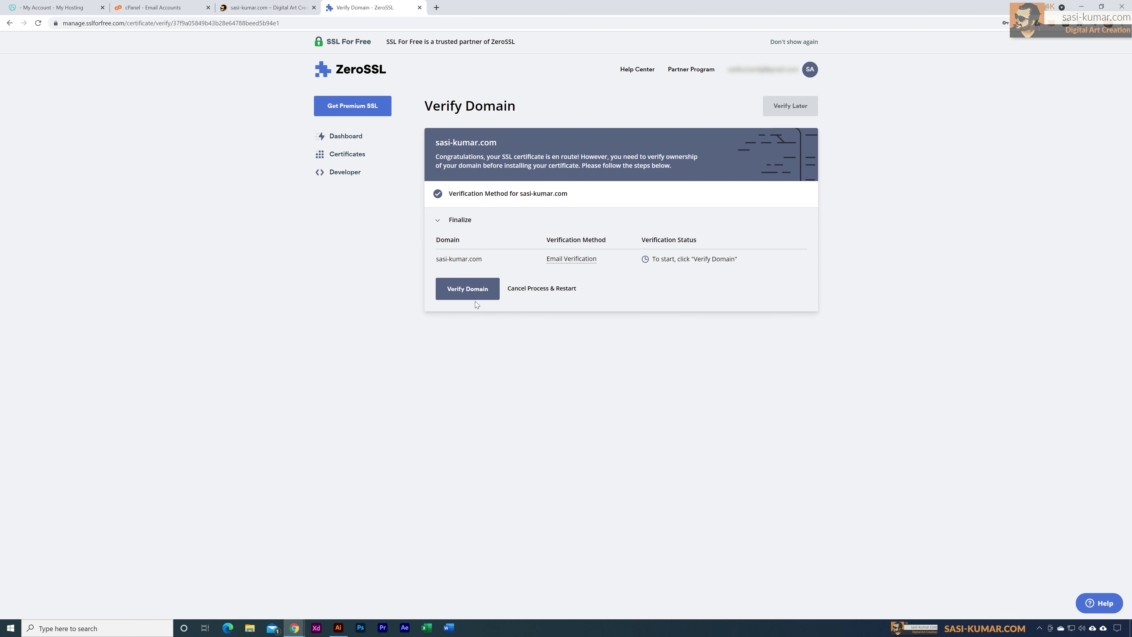
click(488, 295)
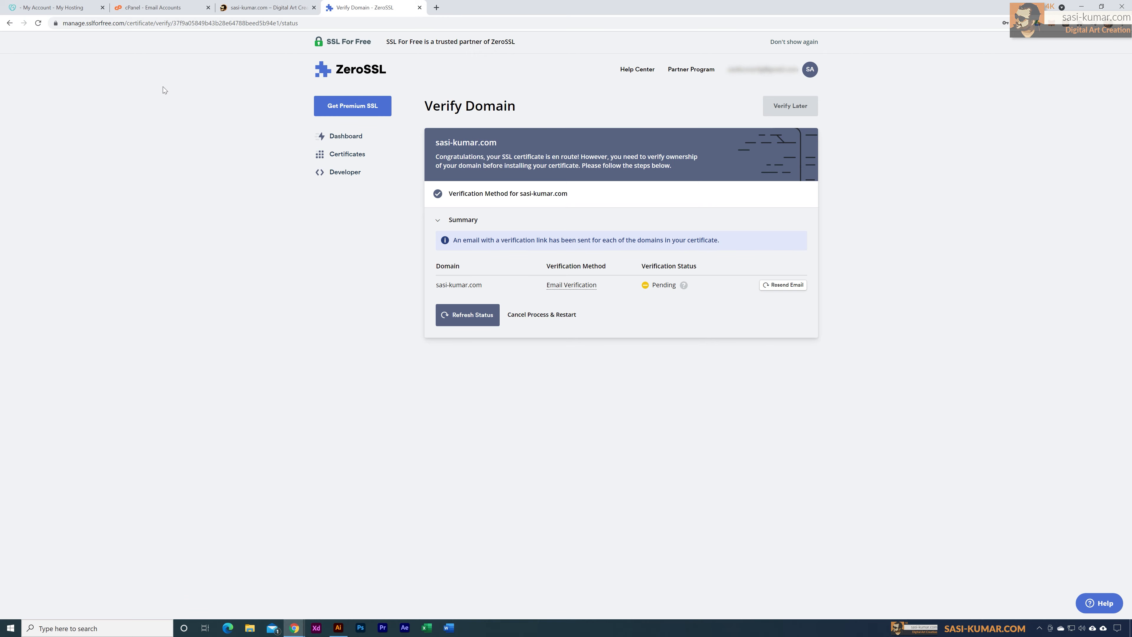
Open the new admin mailbox from cPanel in Roundcube and open ZeroSSL's Verify Domains message.
click(157, 9)
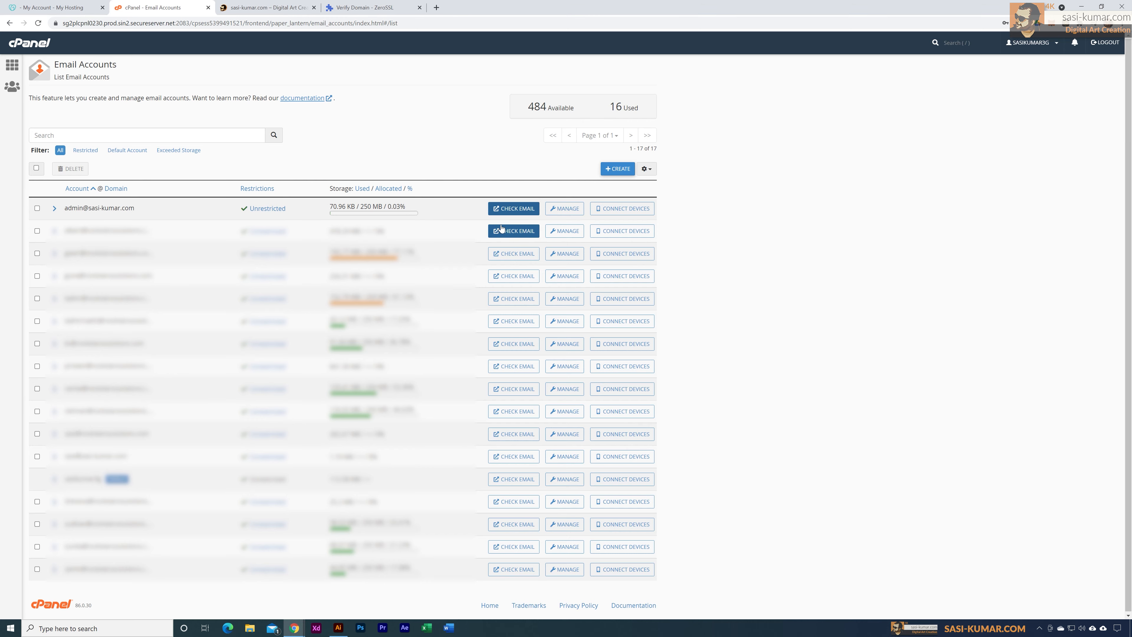
click(517, 210)
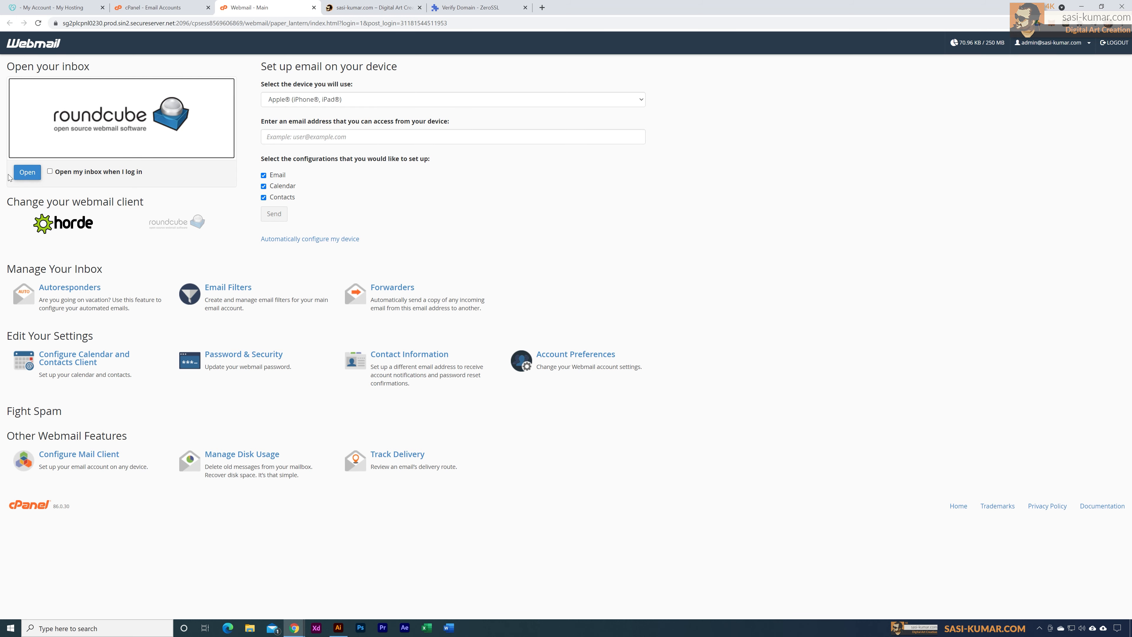
click(31, 176)
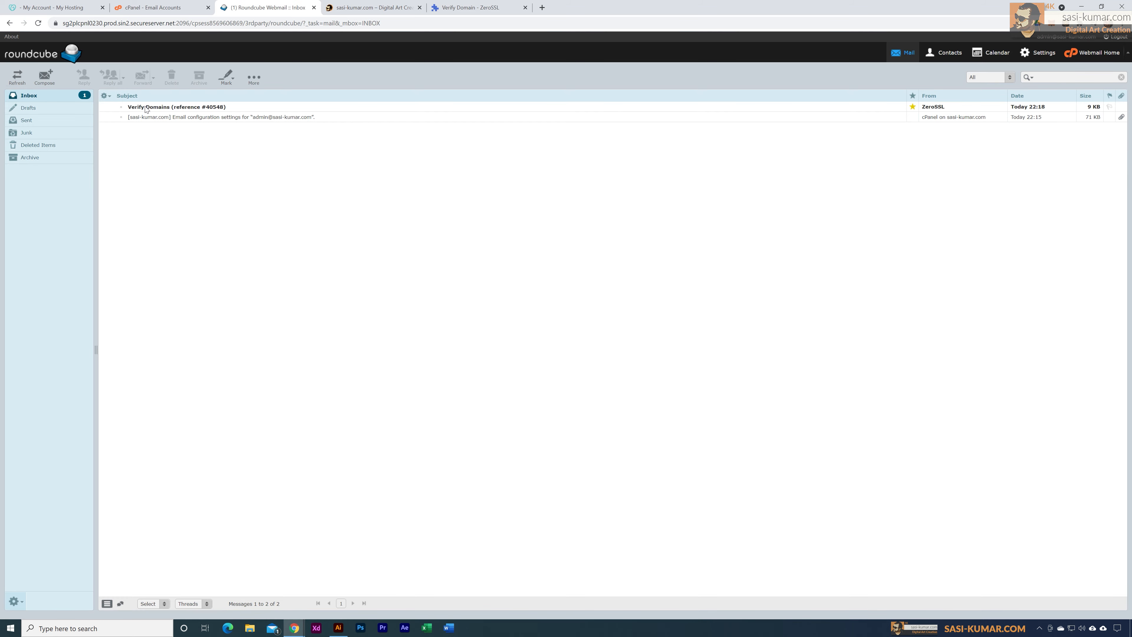
click(147, 109)
double_click(146, 109)
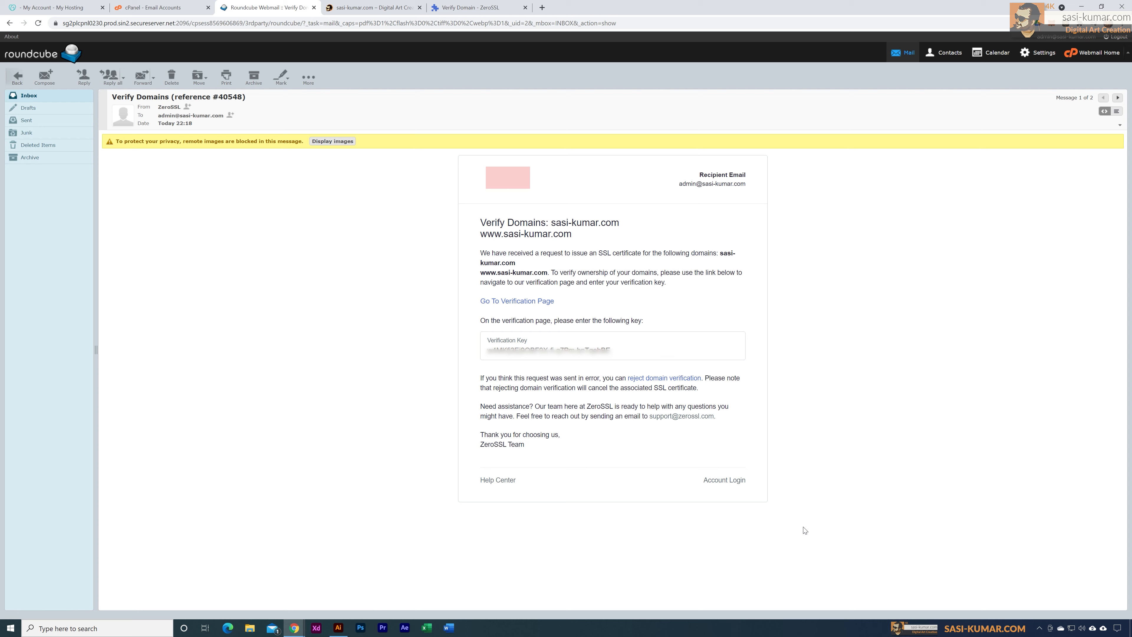
Copy the verification key from the message and submit it on the linked ZeroSSL verification page.
drag(487, 350, 611, 349)
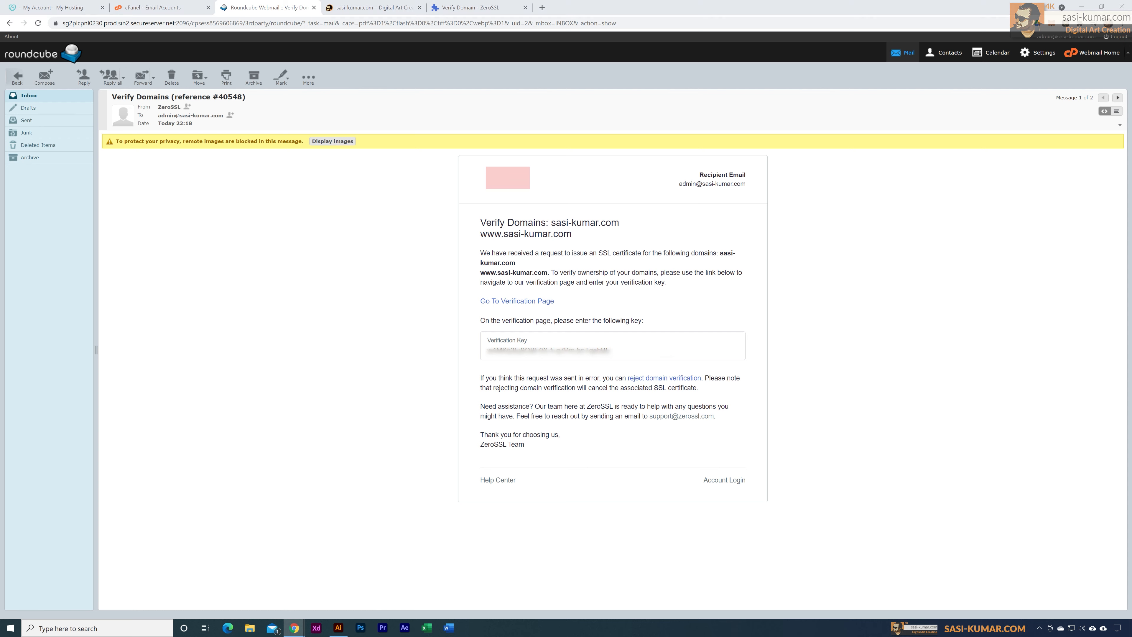
click(524, 302)
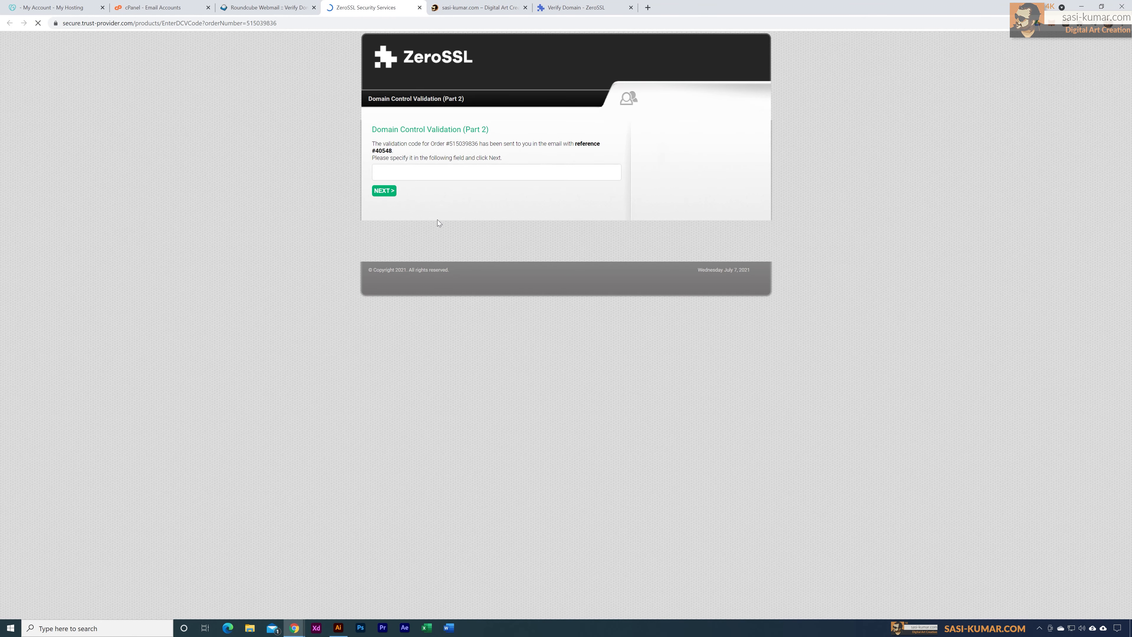
key(ctrl+v)
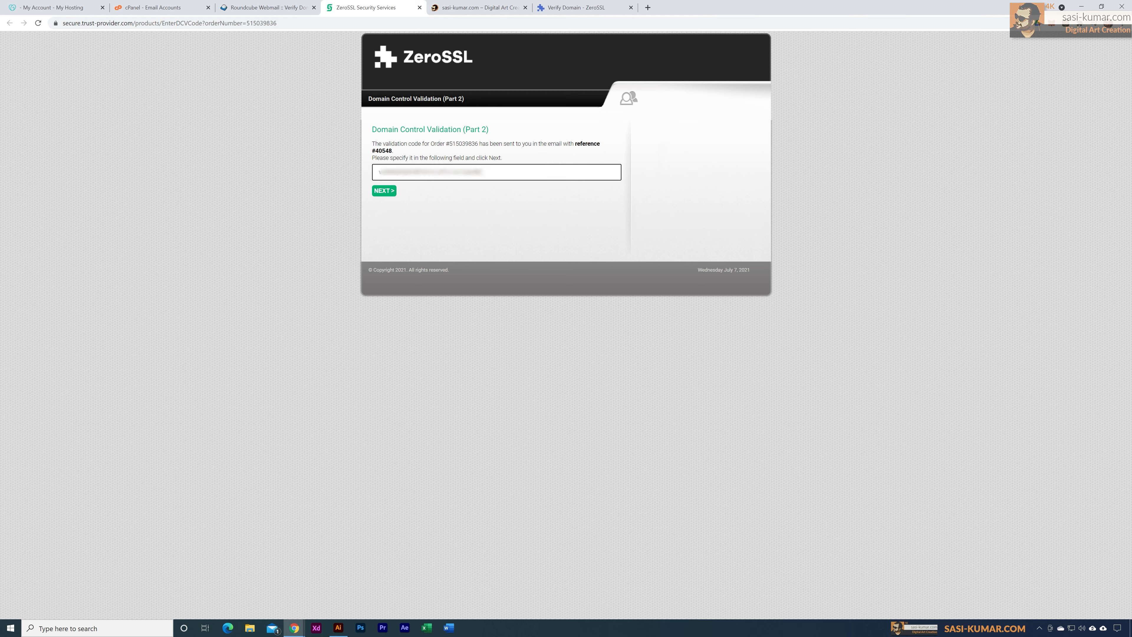
click(389, 192)
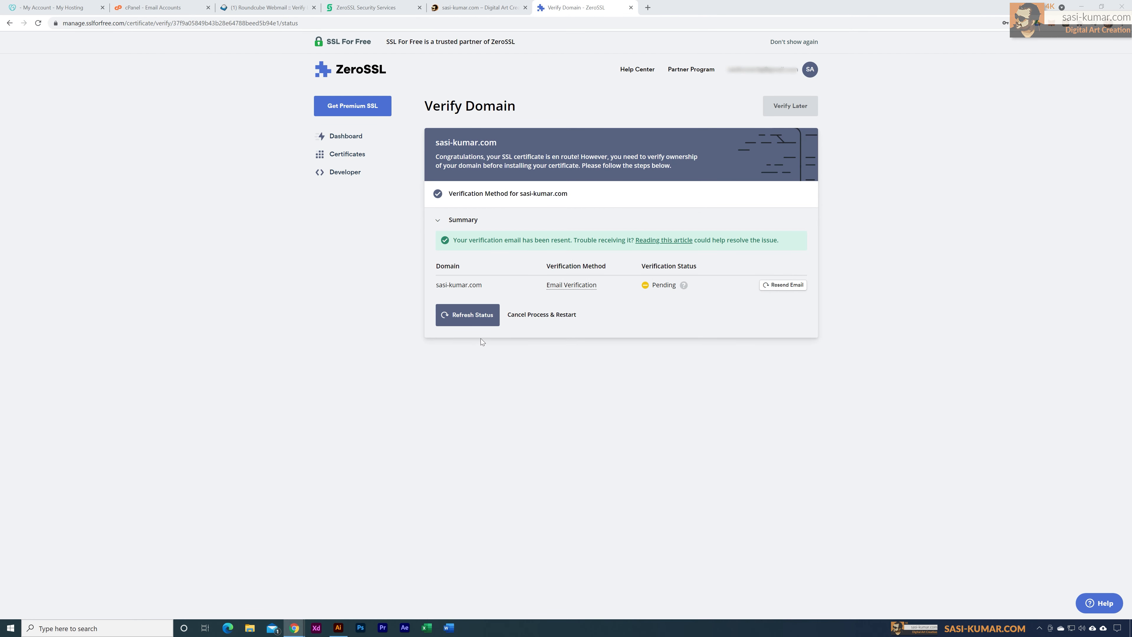
Refresh the domain's verification status in ZeroSSL and download the certificate in Default Format as a ZIP archive.
click(481, 317)
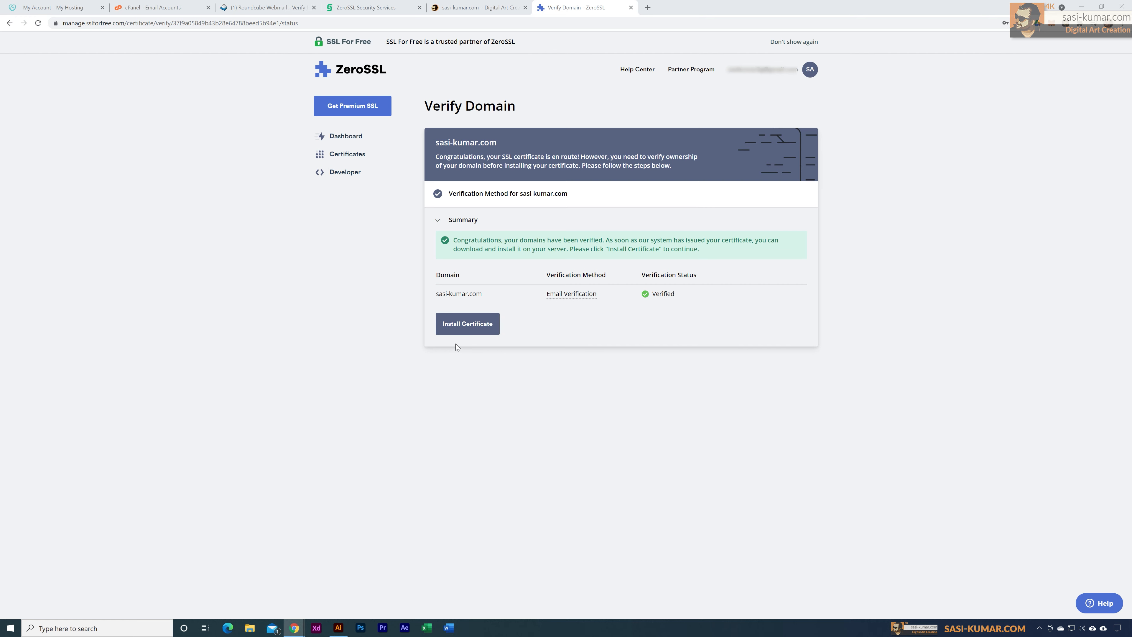
click(475, 329)
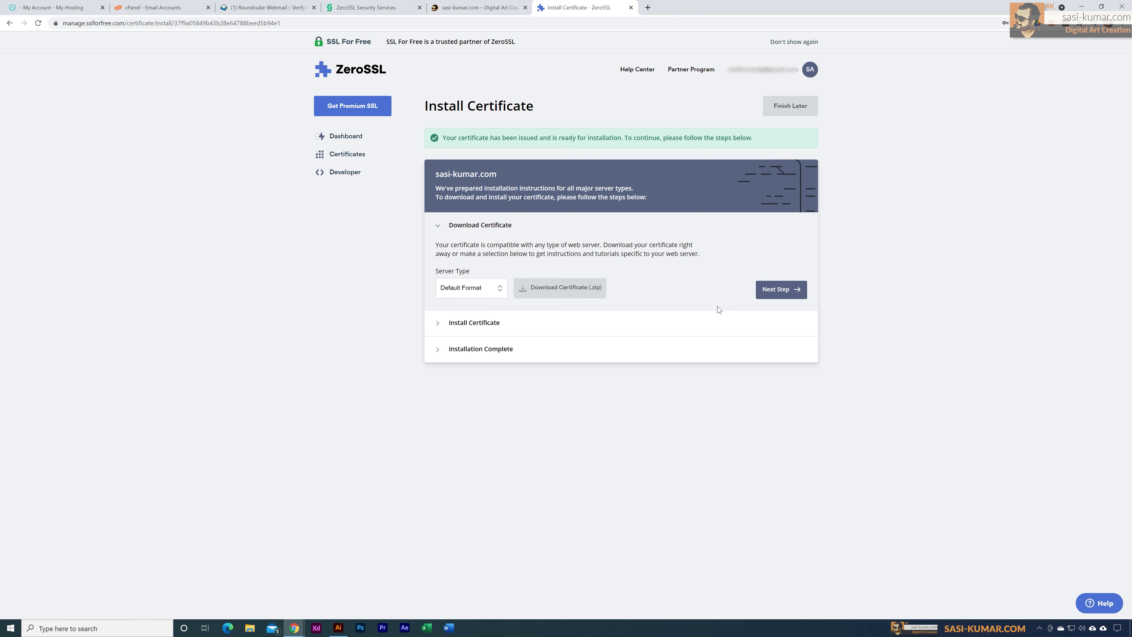
click(775, 290)
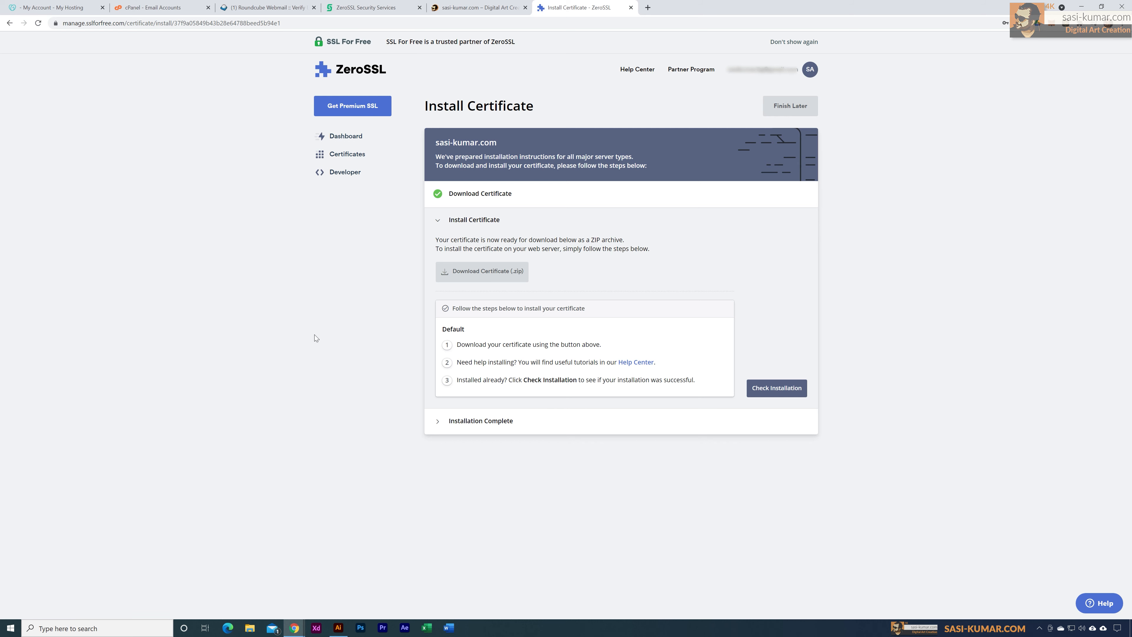
click(486, 270)
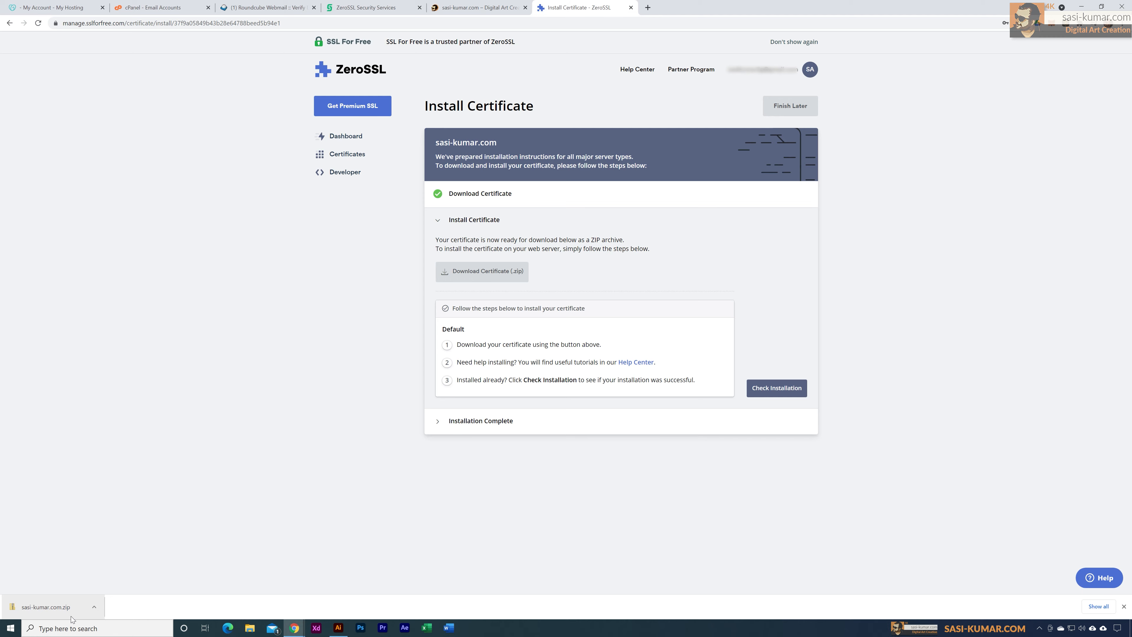
Return to the cPanel home page and open the SSL/TLS page for managing the account's SSL sites.
click(174, 8)
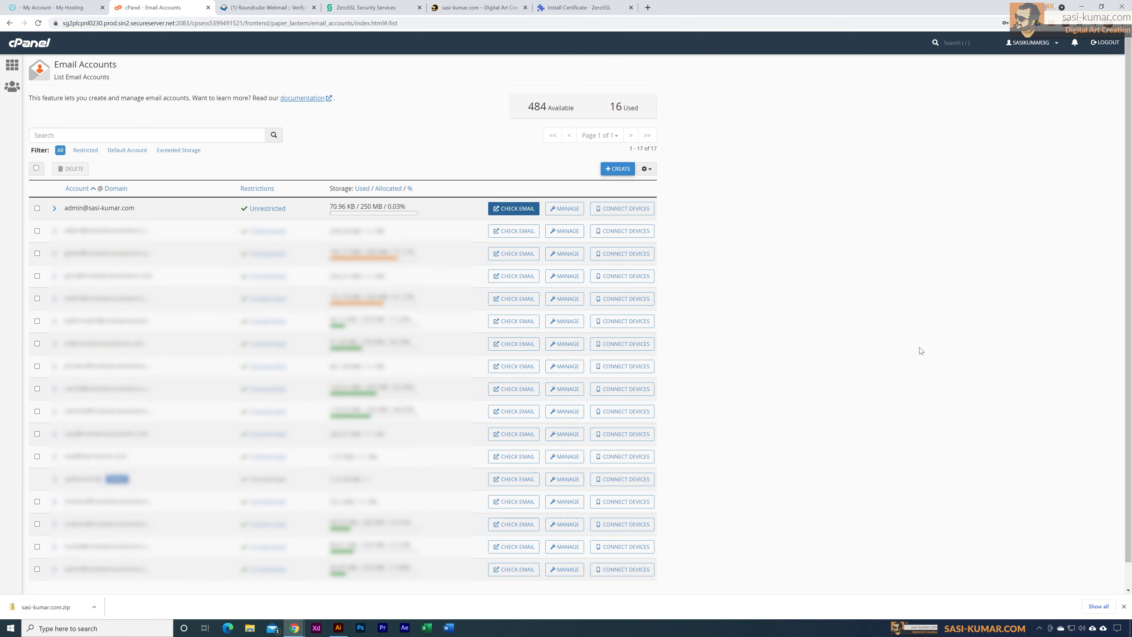
click(11, 69)
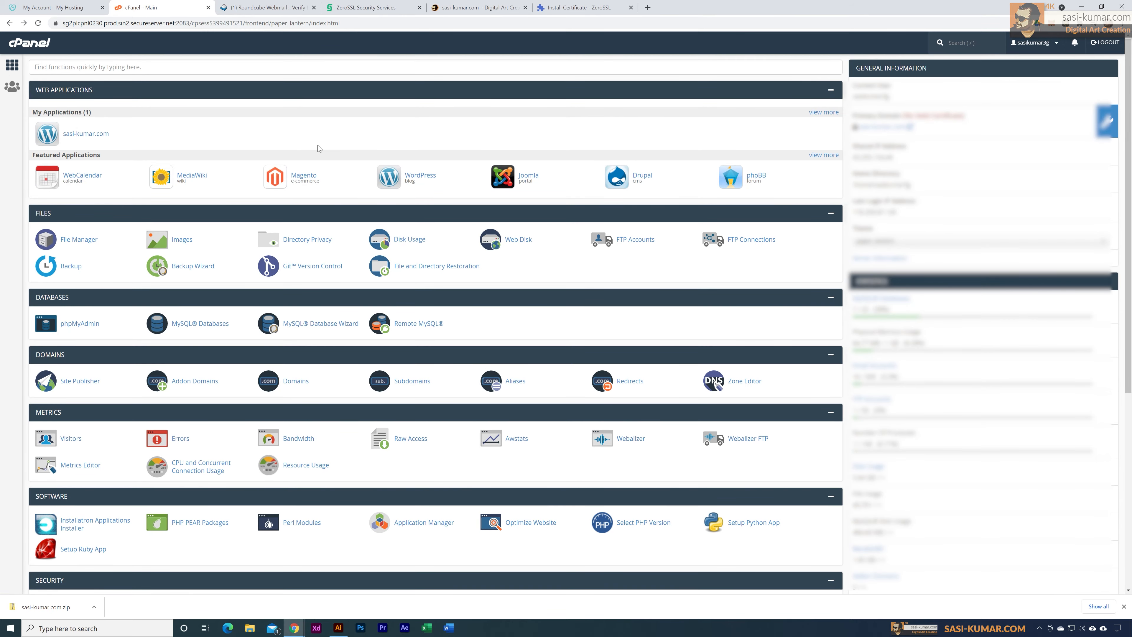
scroll(606, 354, down, 5)
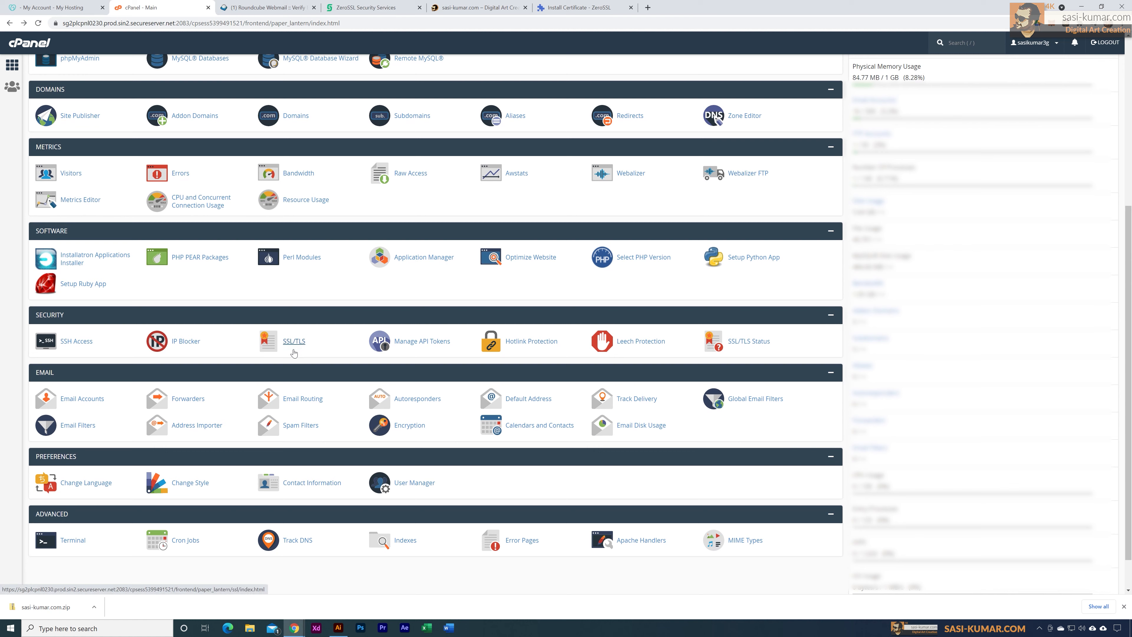
click(303, 344)
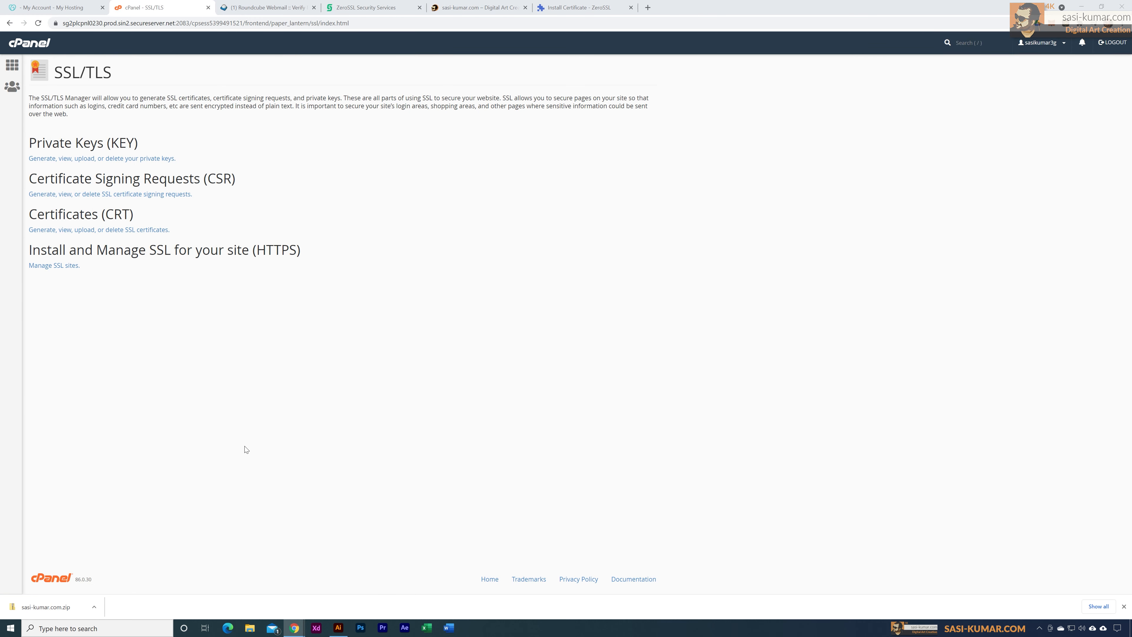
click(62, 269)
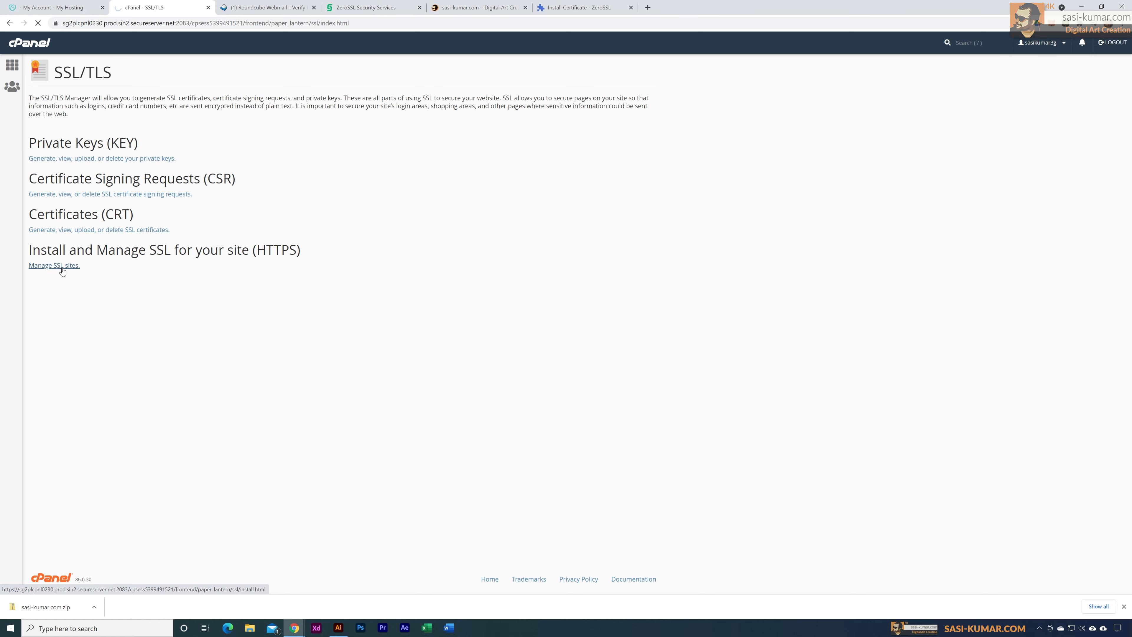
Select the certificate's main domain, including its subdomains, for the new SSL website installation.
scroll(451, 410, down, 3)
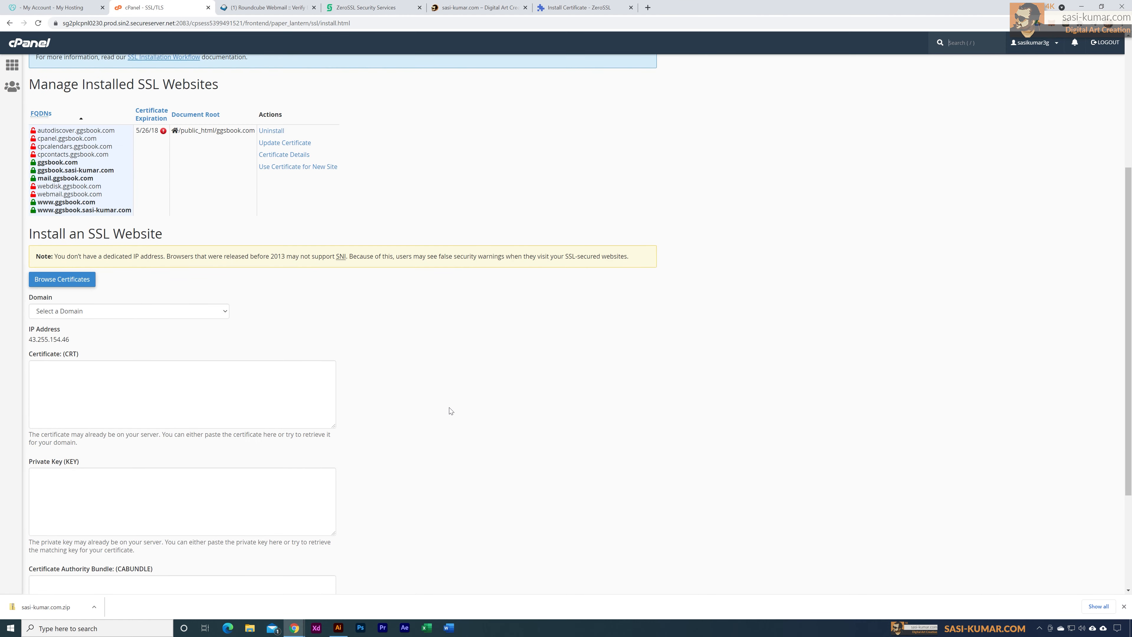
scroll(451, 411, down, 3)
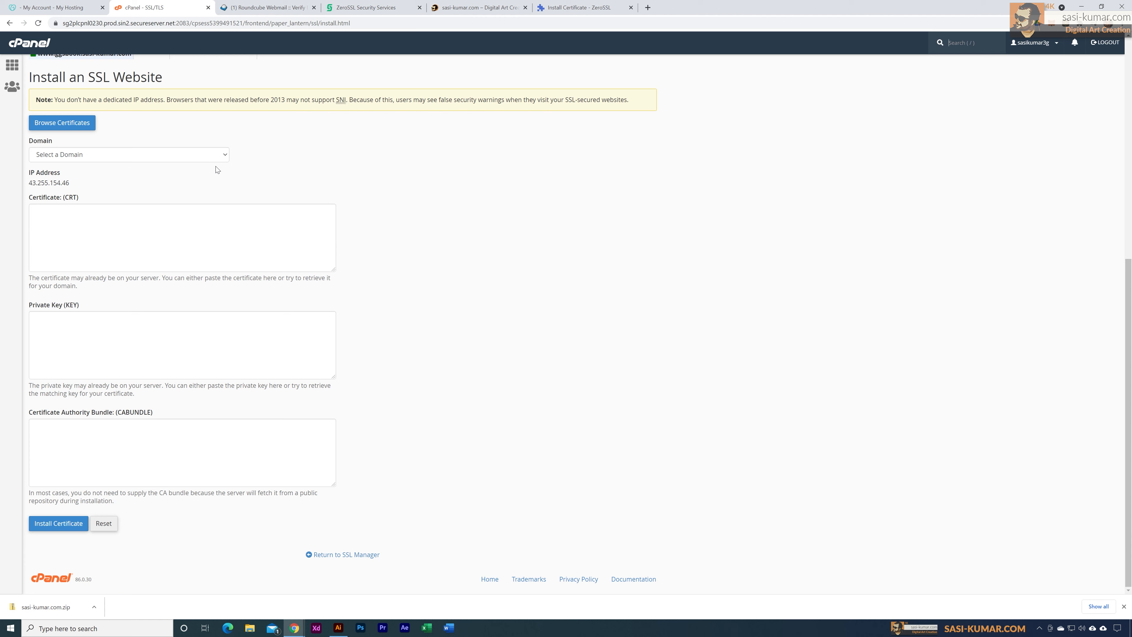
click(222, 155)
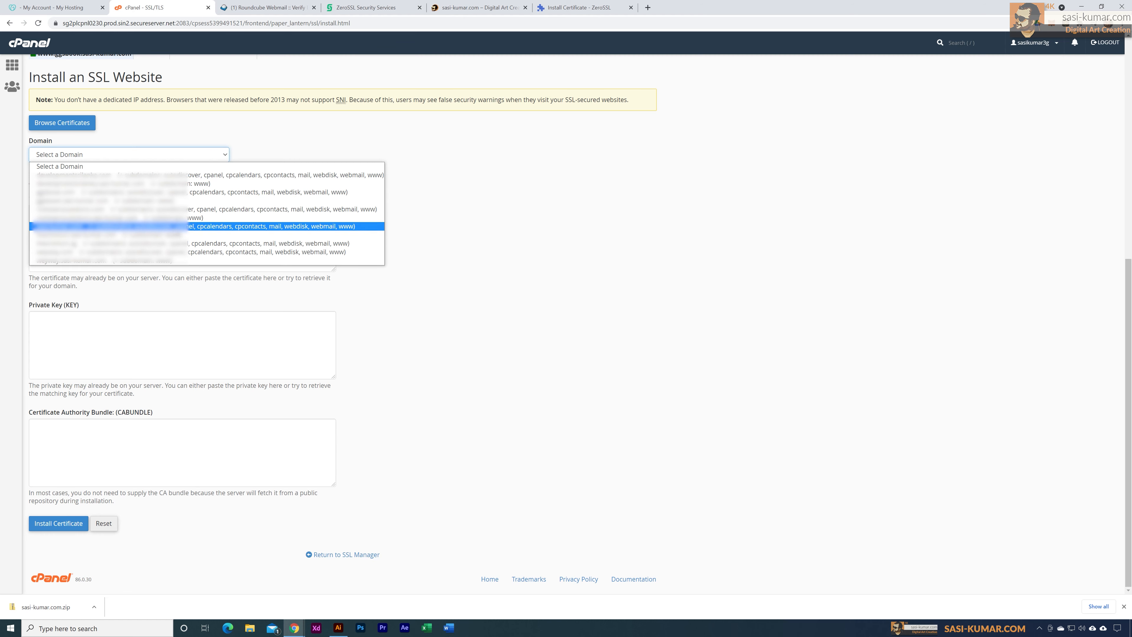
click(290, 226)
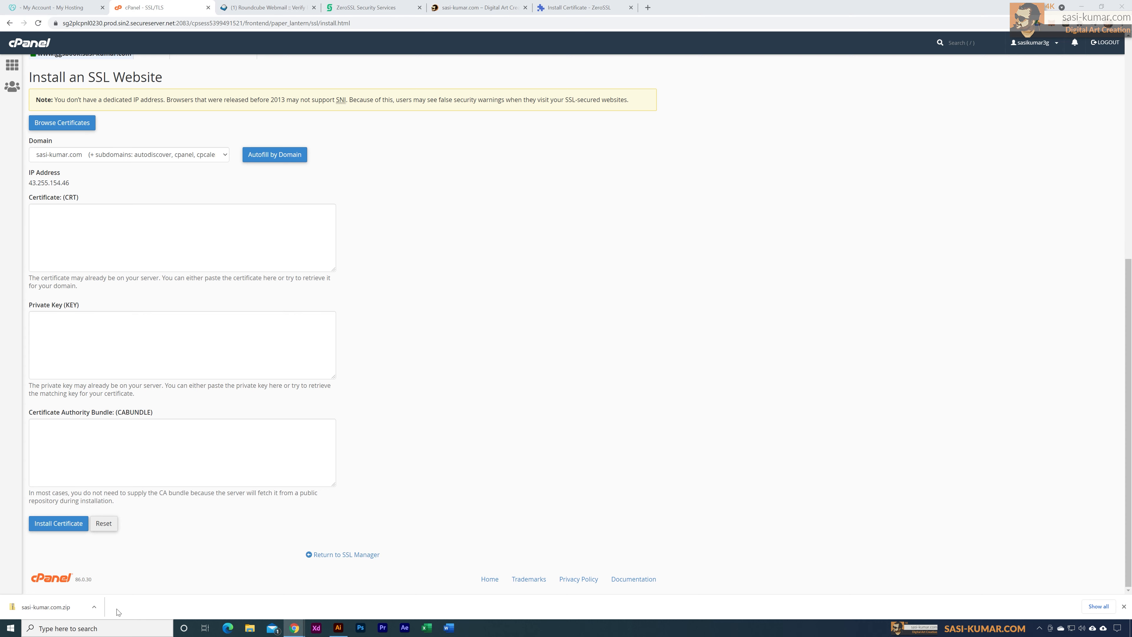
Open certificate.crt from the downloaded ZIP's files in Notepad and copy its entire text into the Certificate (CRT) field.
click(94, 606)
click(119, 576)
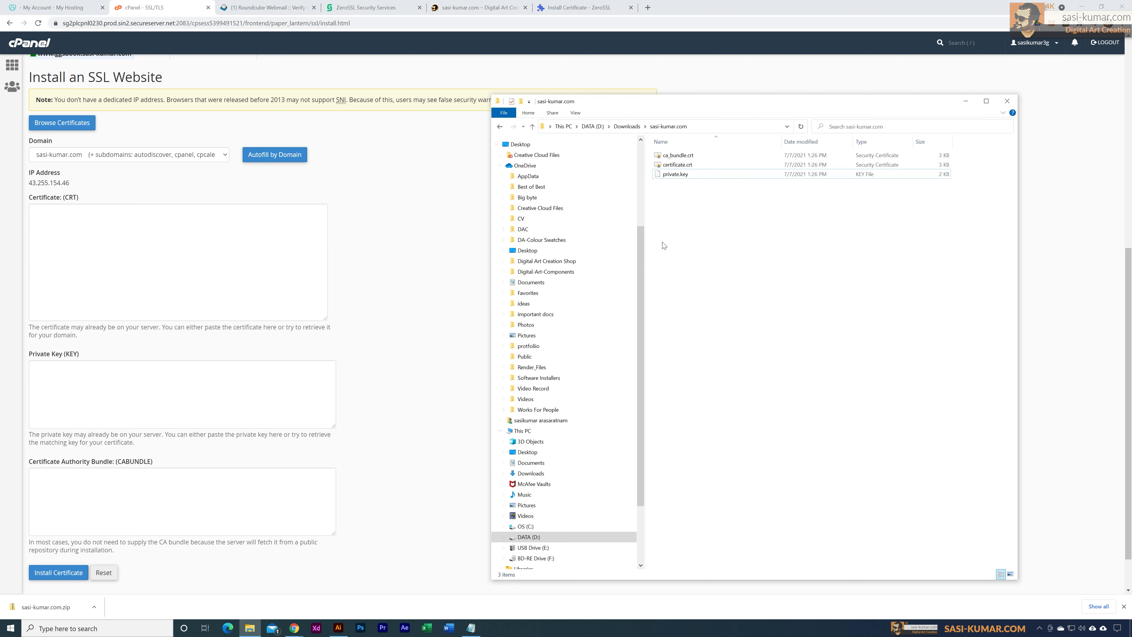
click(677, 165)
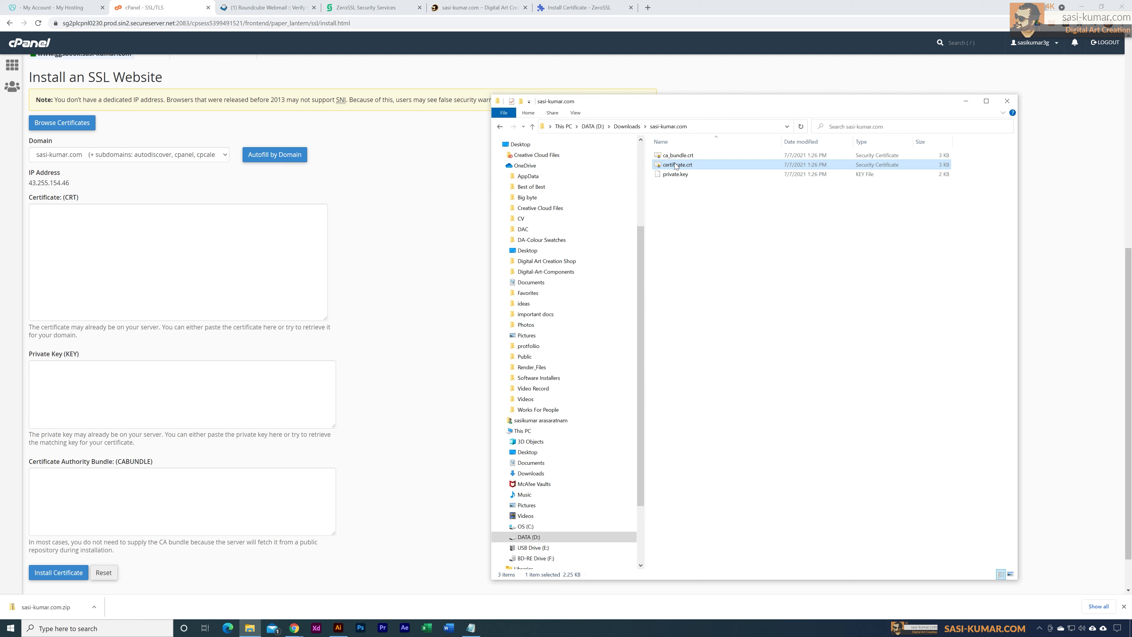
right_click(676, 166)
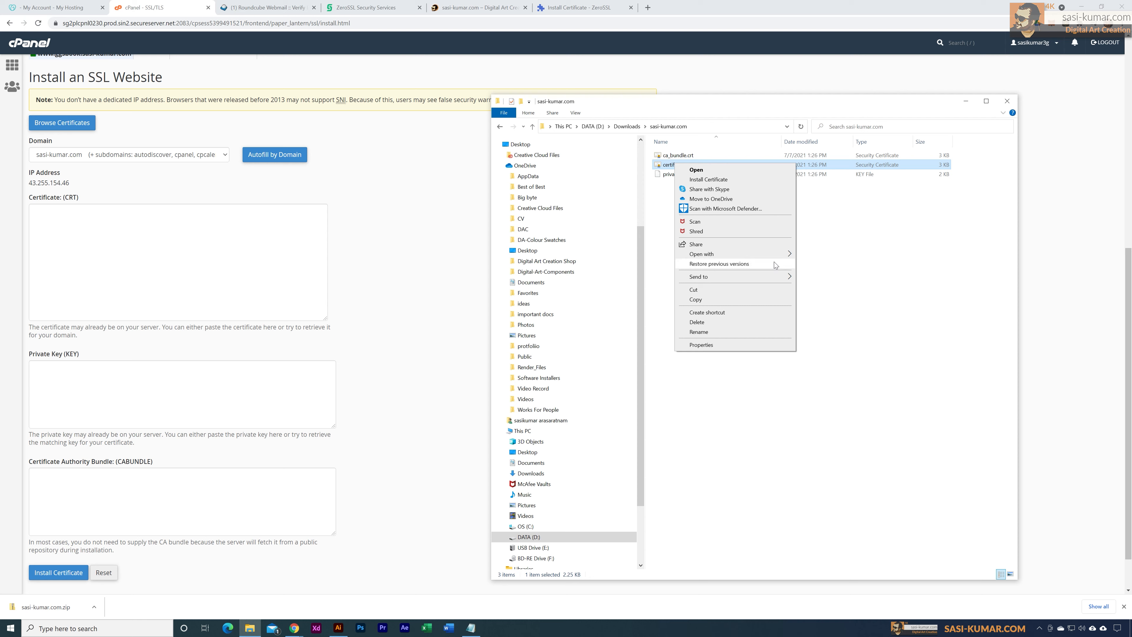
mouse_move(778, 257)
click(819, 264)
key(ctrl+a)
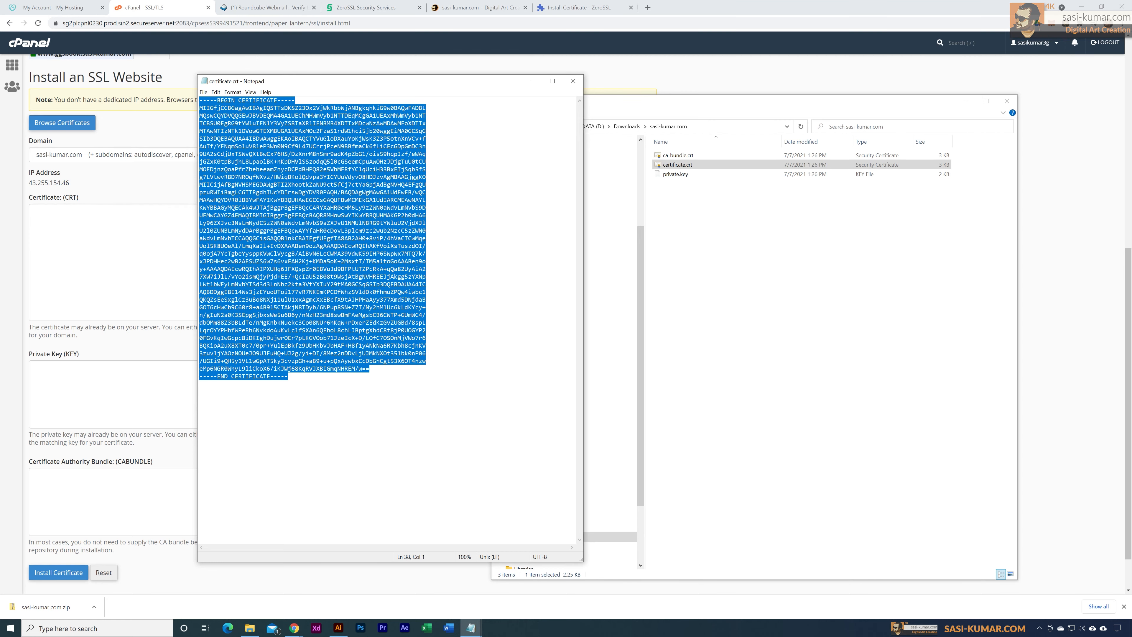
click(107, 241)
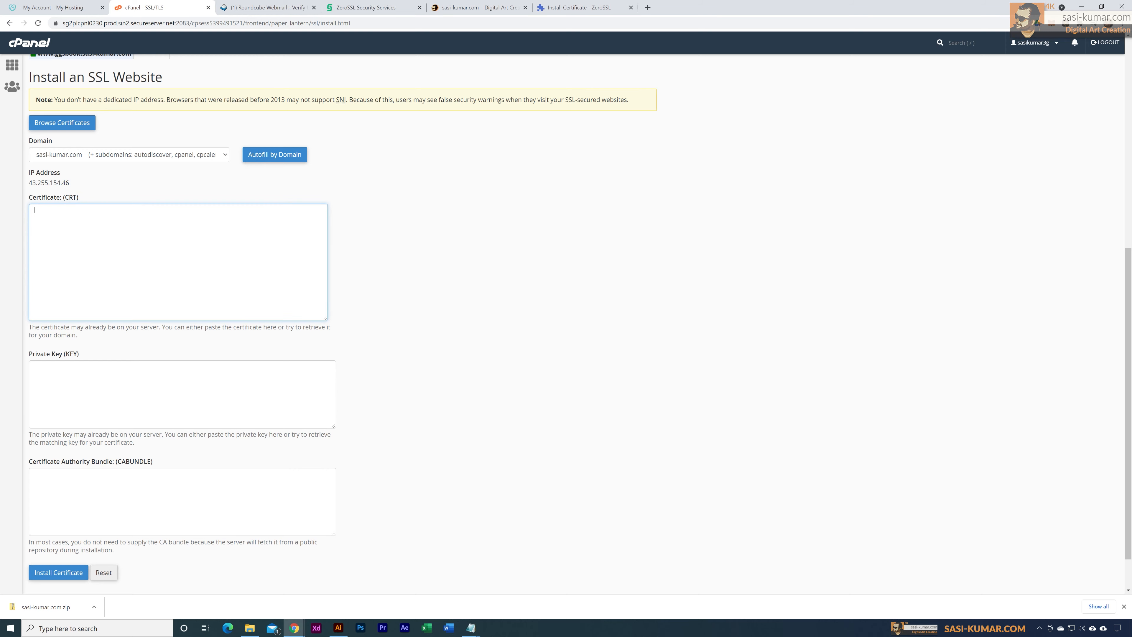
key(ctrl+v)
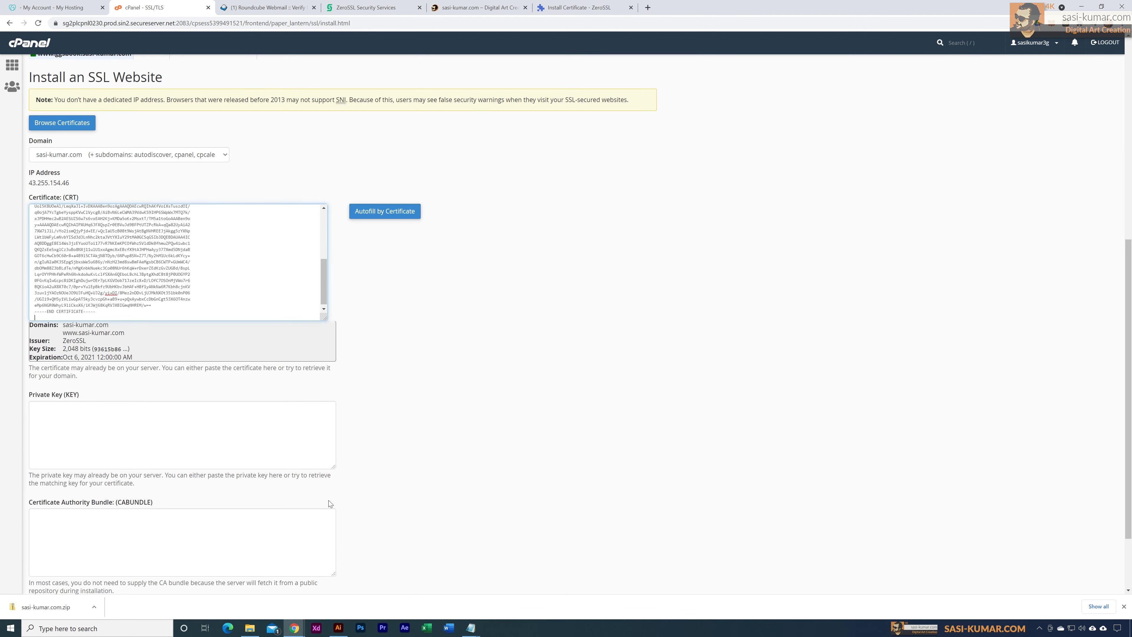
Switch back to the File Explorer folder with the certificate files and select private.key.
click(254, 626)
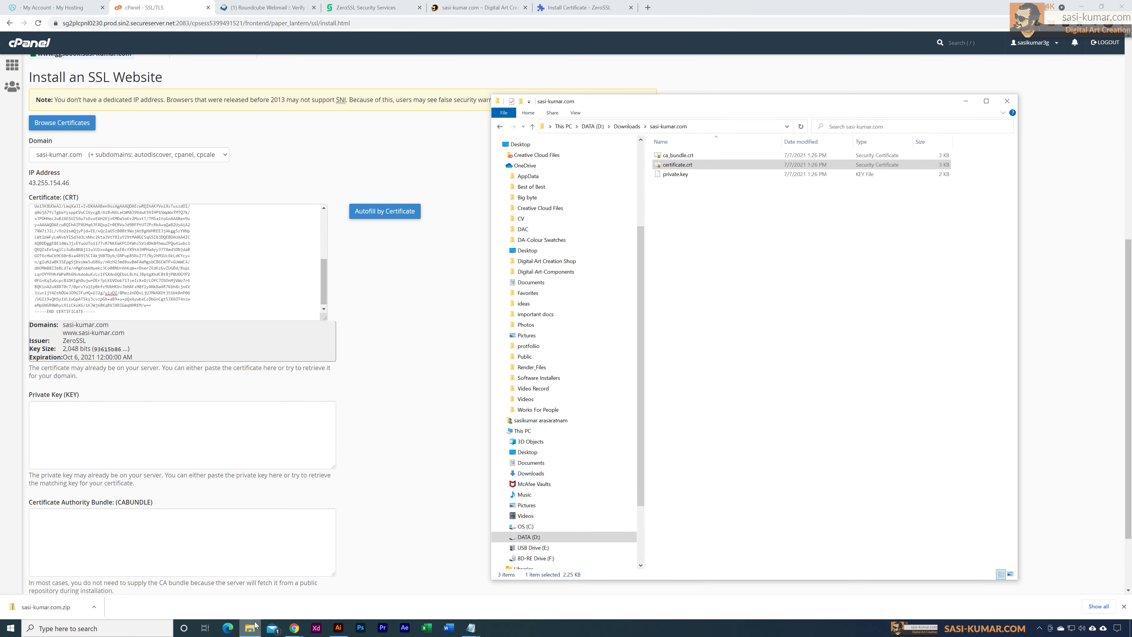
click(675, 178)
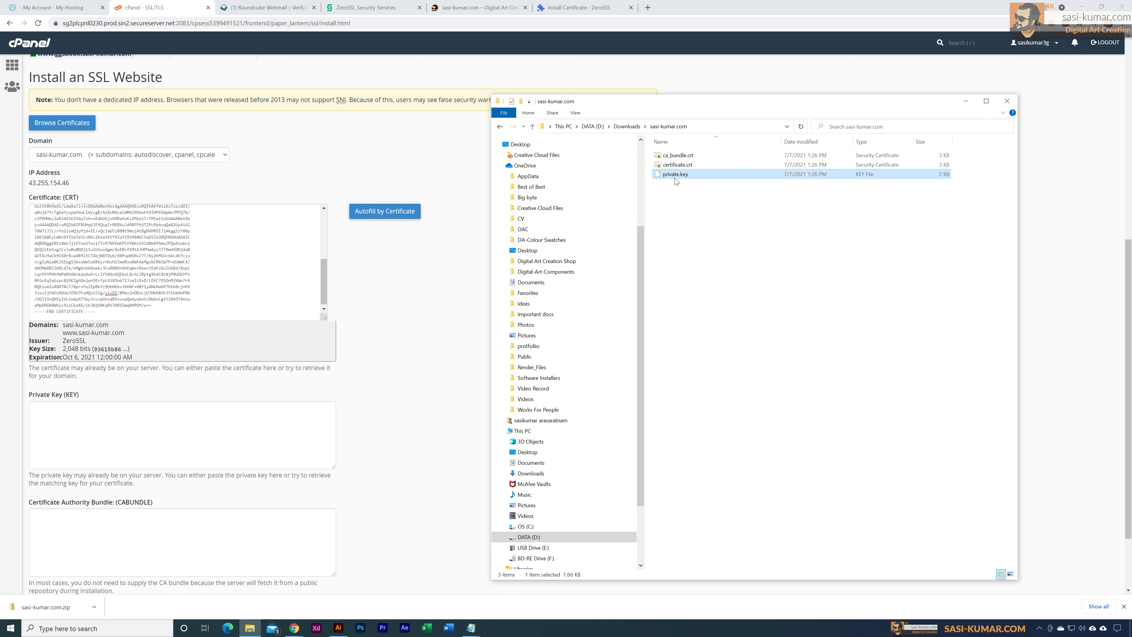
right_click(676, 181)
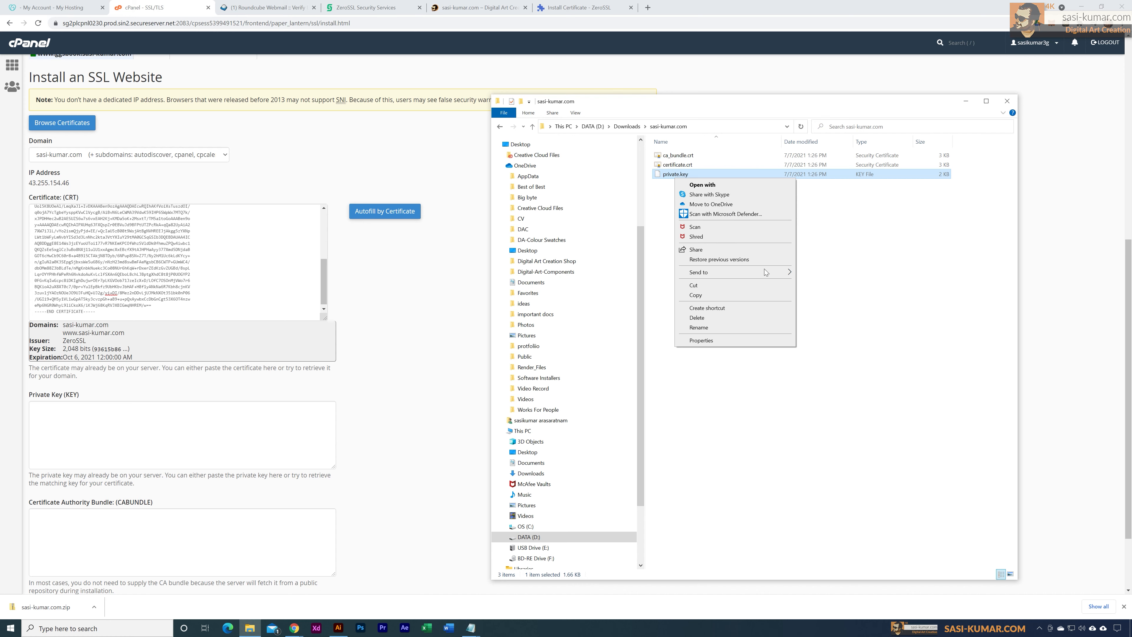
mouse_move(764, 272)
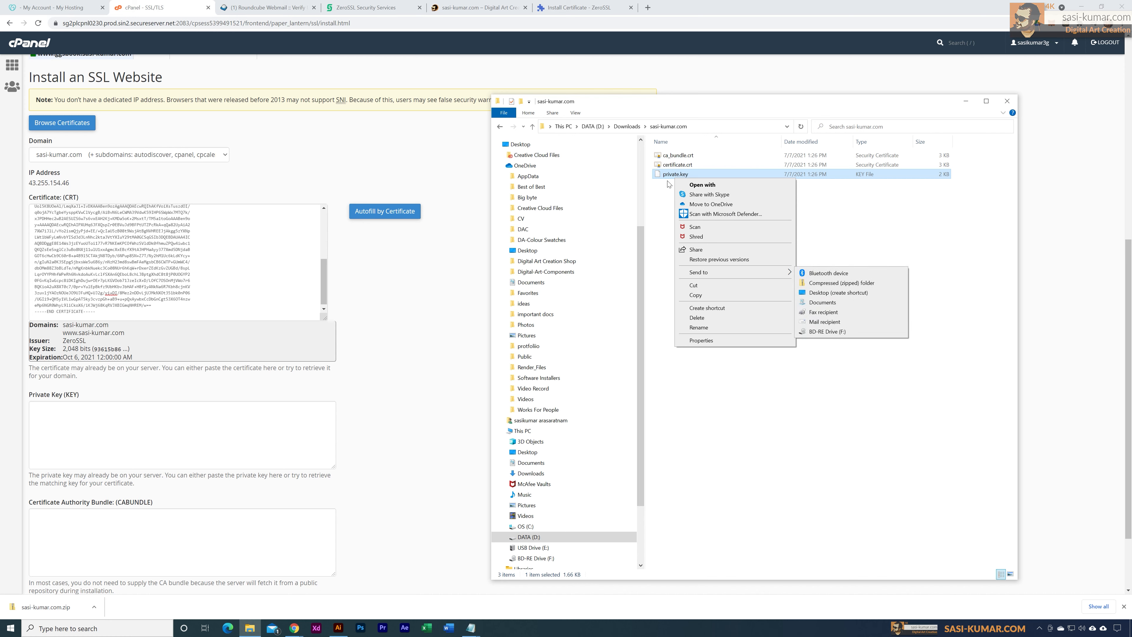
click(698, 327)
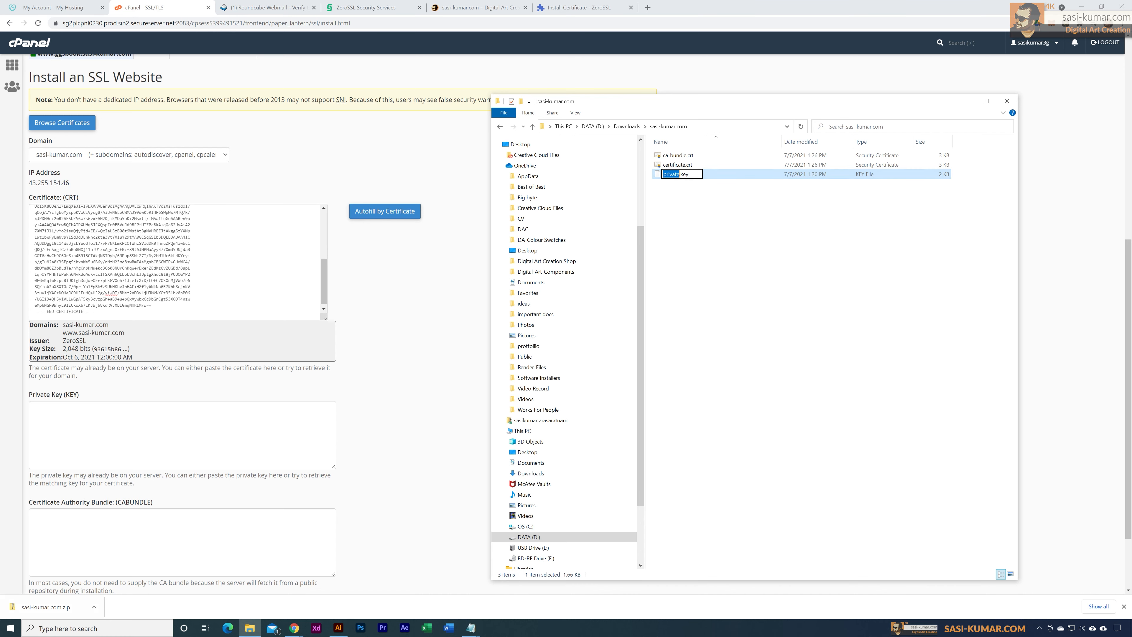
Start a new Notepad window and open private.key from the certificate folder in it.
click(96, 628)
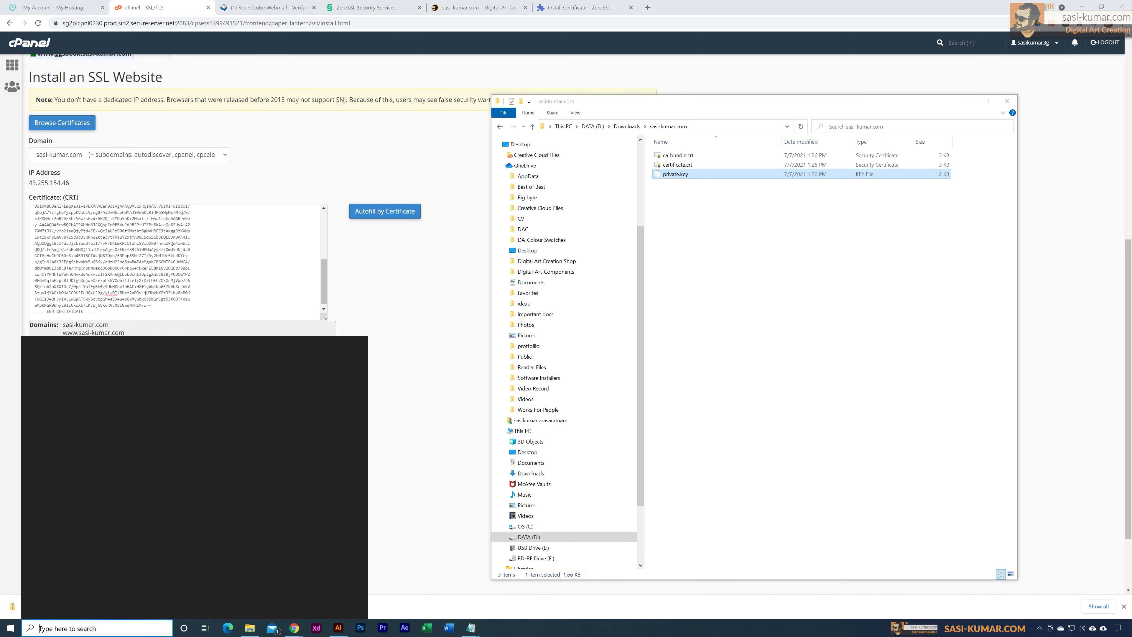
text(note)
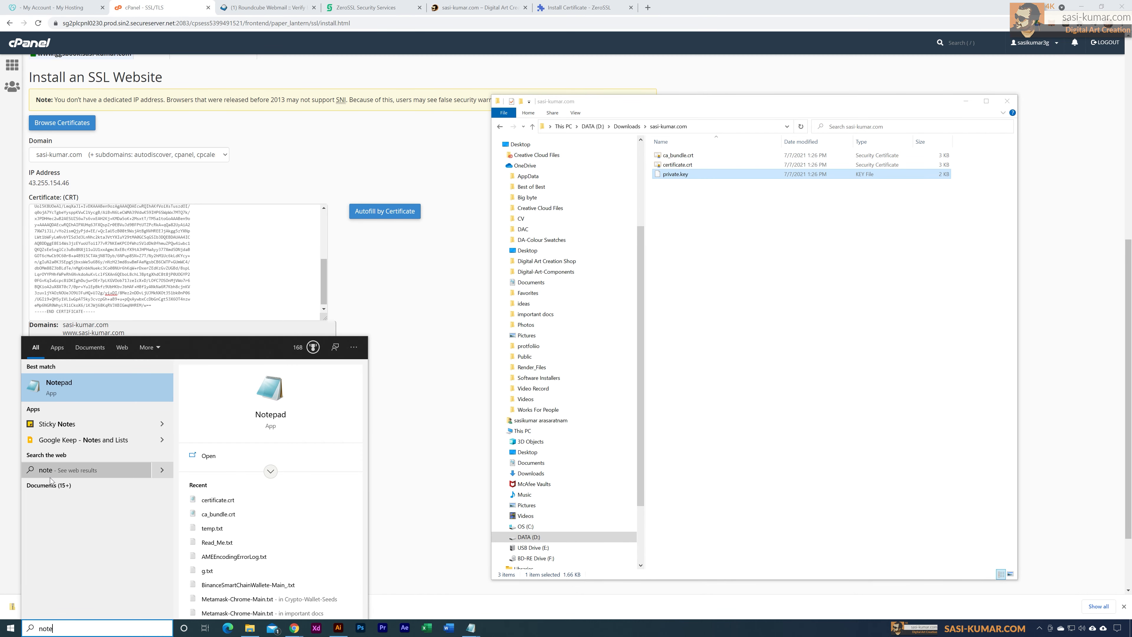
click(71, 387)
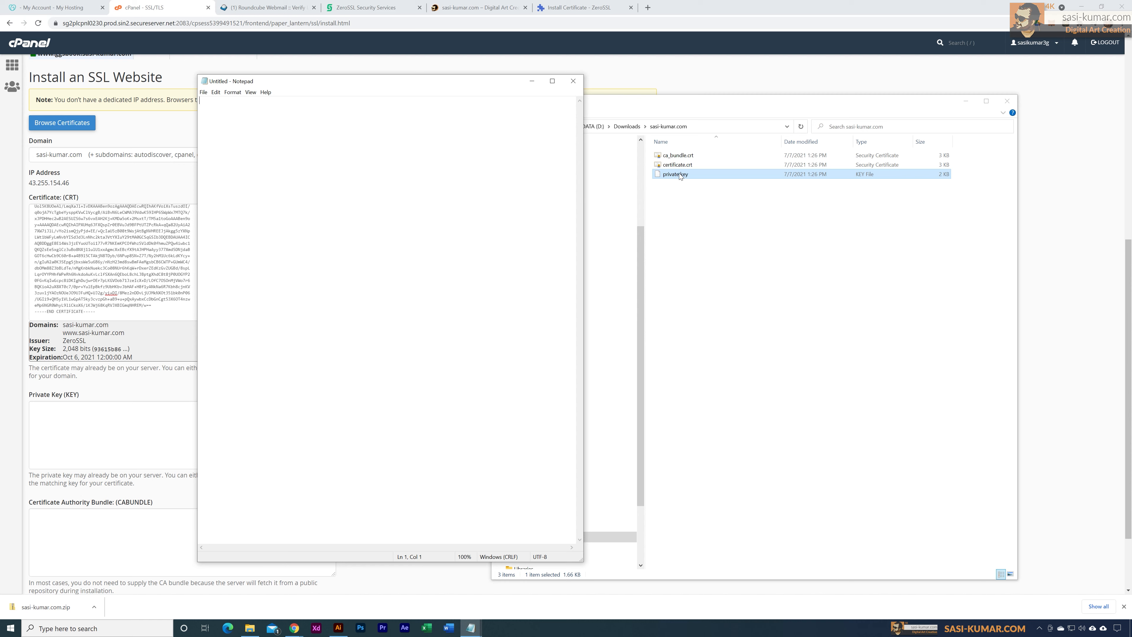
drag(677, 176, 336, 164)
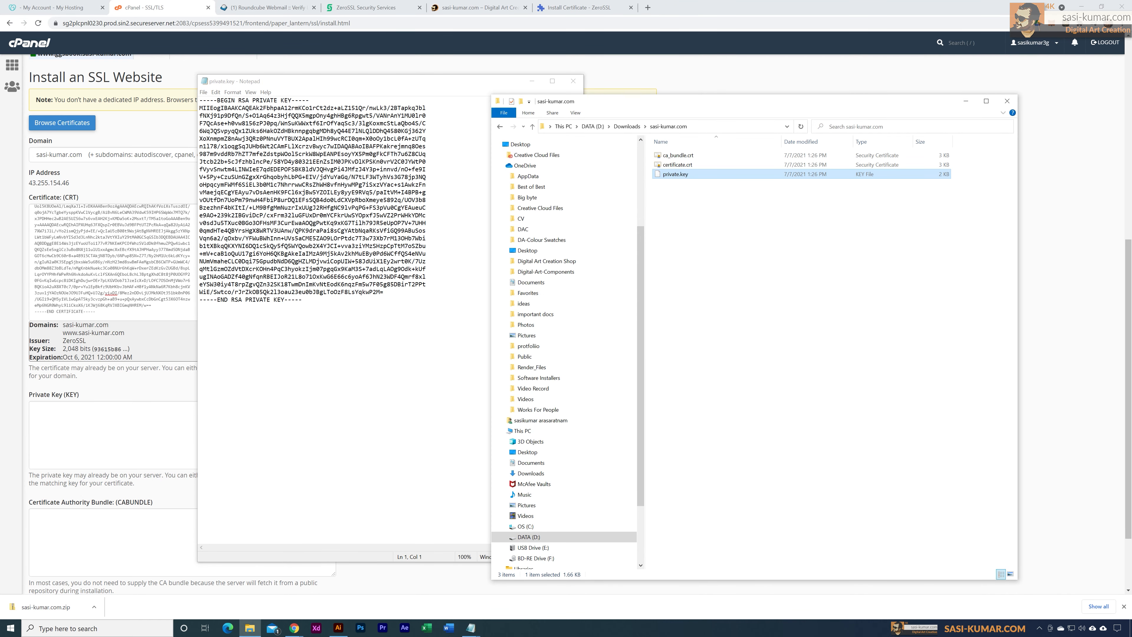
Copy the entire private key text from Notepad and paste it into cPanel's Private Key (KEY) field.
click(253, 214)
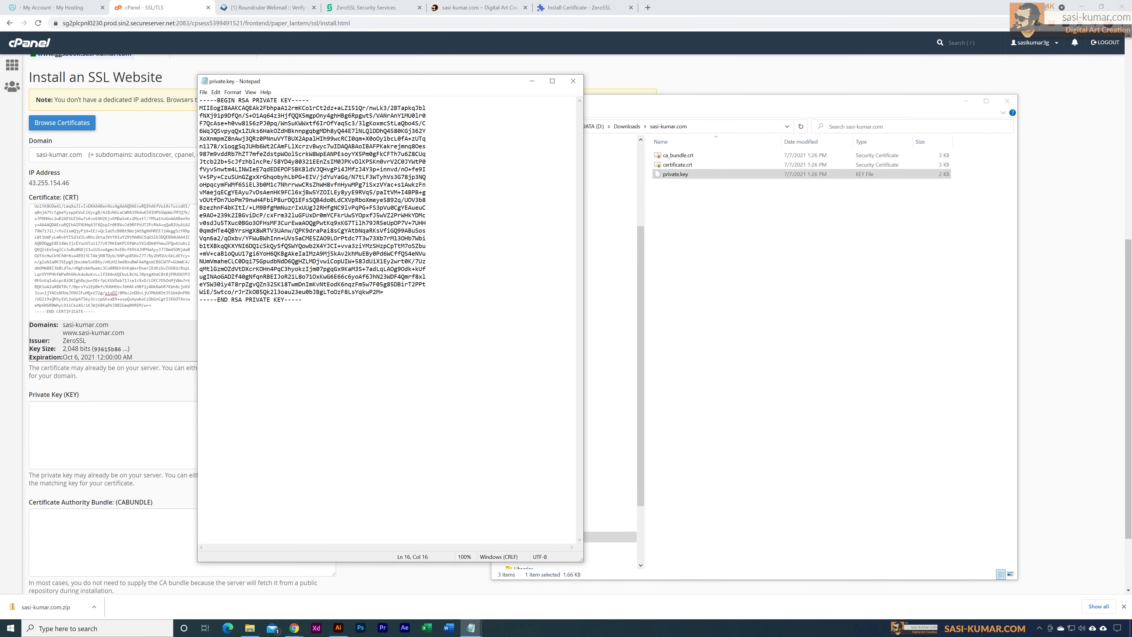
key(ctrl+a)
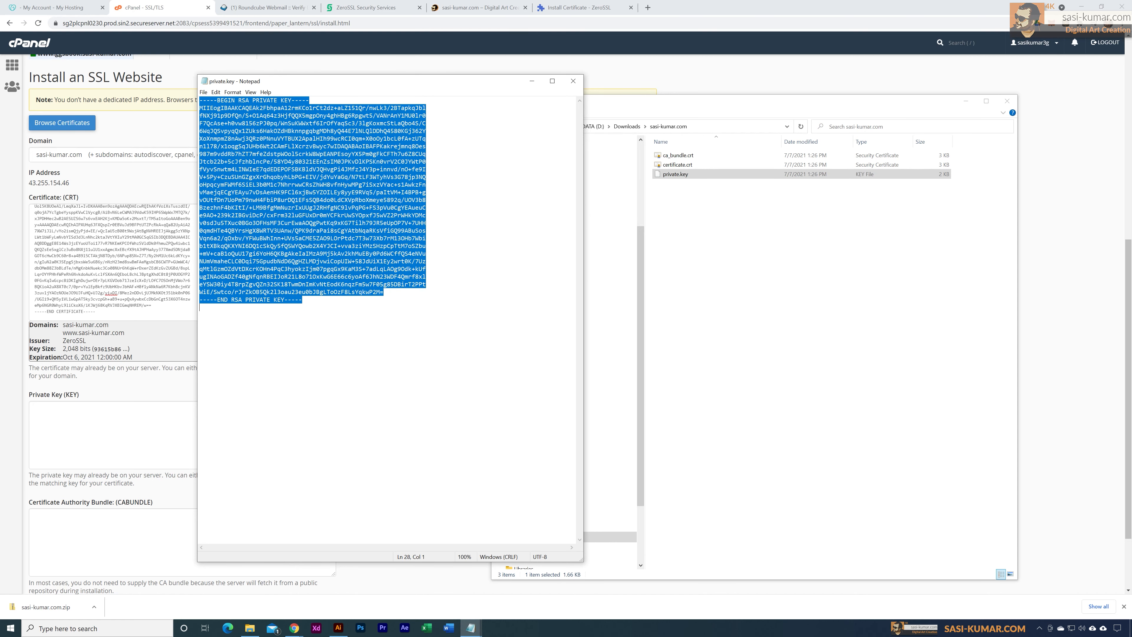
click(134, 435)
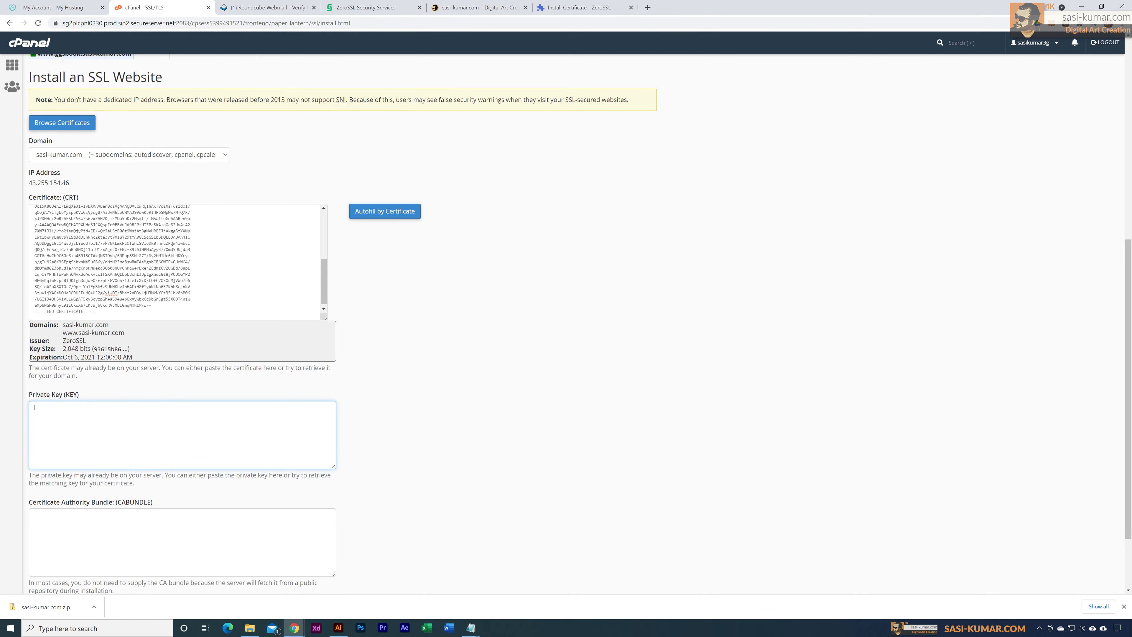
key(ctrl+v)
Open ca_bundle.crt from the extracted certificate folder in Notepad, ready for cPanel's Certificate Authority Bundle (CABUNDLE) field.
click(182, 542)
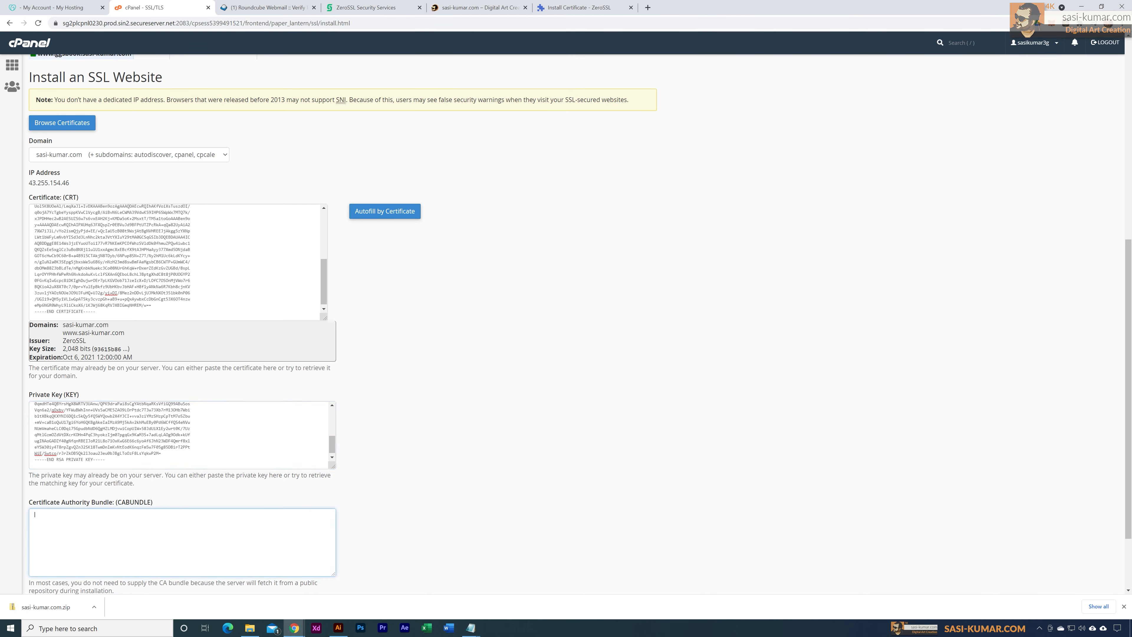
click(250, 628)
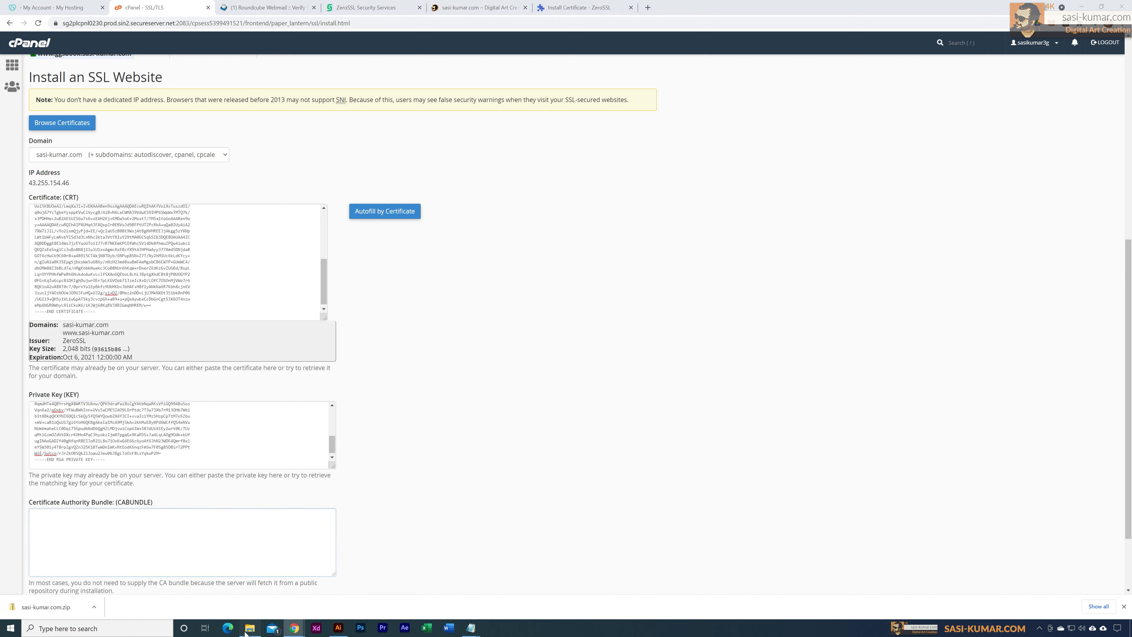
click(678, 156)
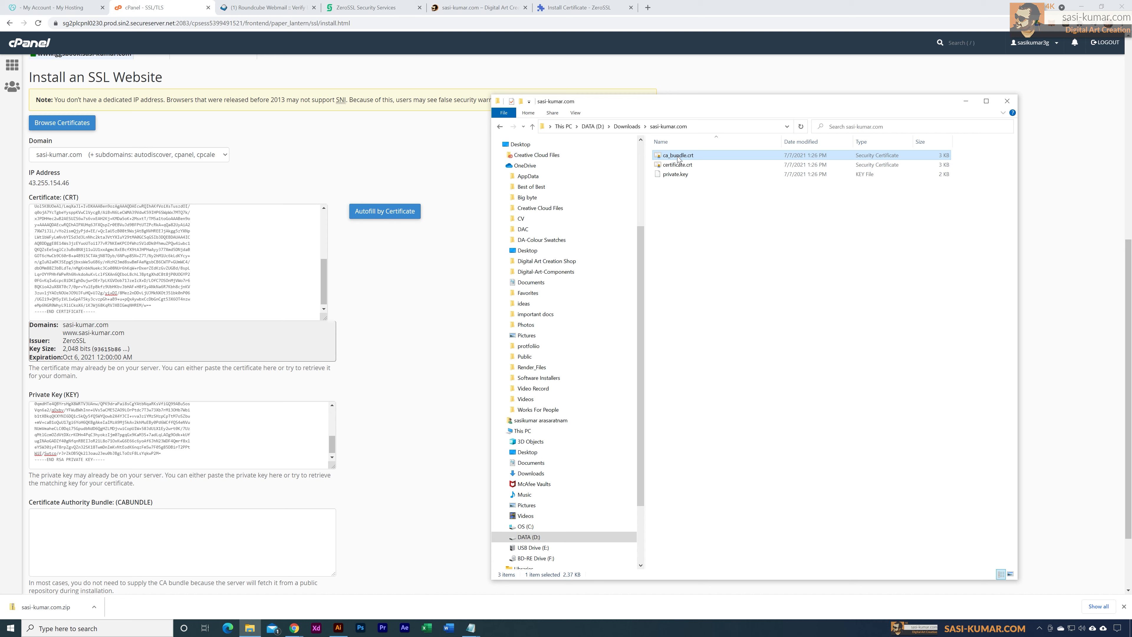
right_click(678, 155)
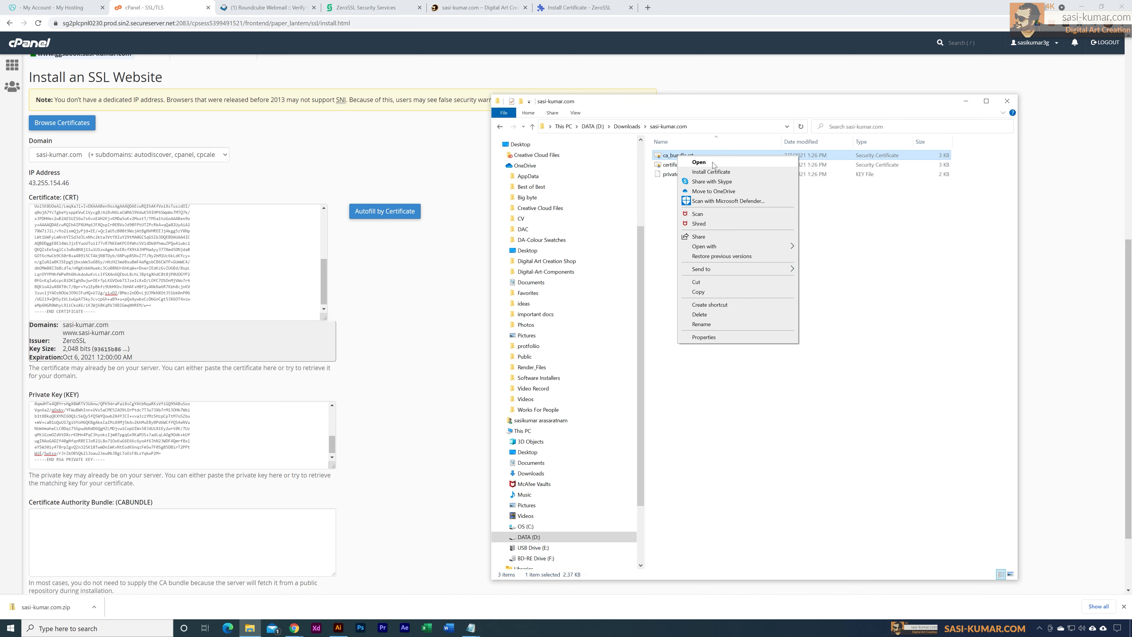
mouse_move(769, 246)
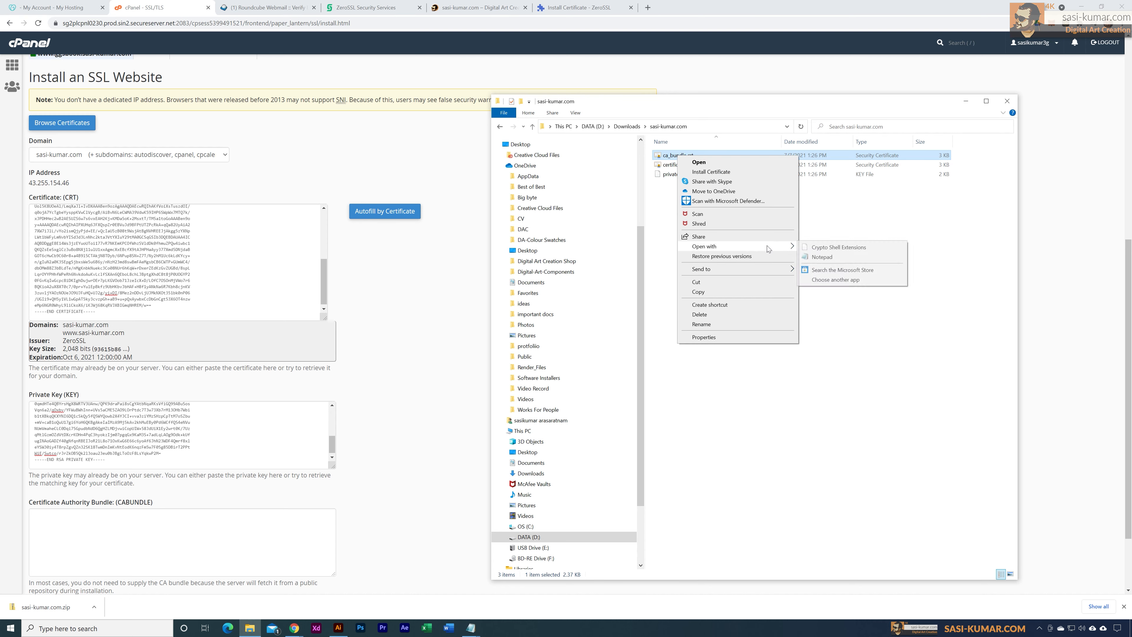
click(832, 259)
Copy the entire CA bundle text from Notepad and paste it into cPanel's Certificate Authority Bundle (CABUNDLE) field.
click(593, 326)
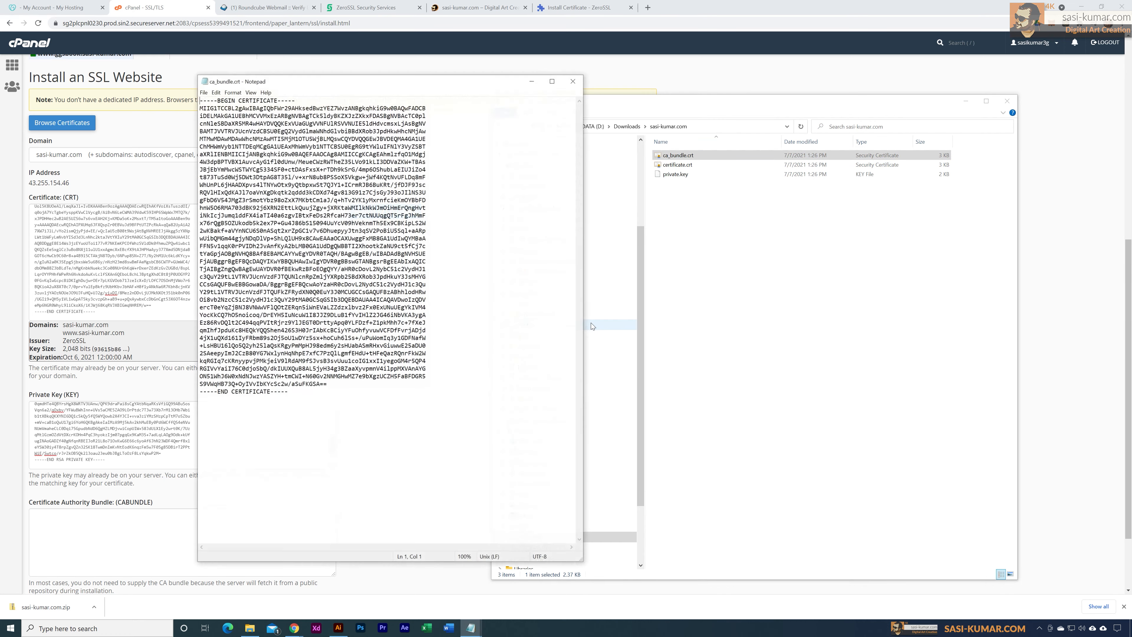
key(ctrl+a)
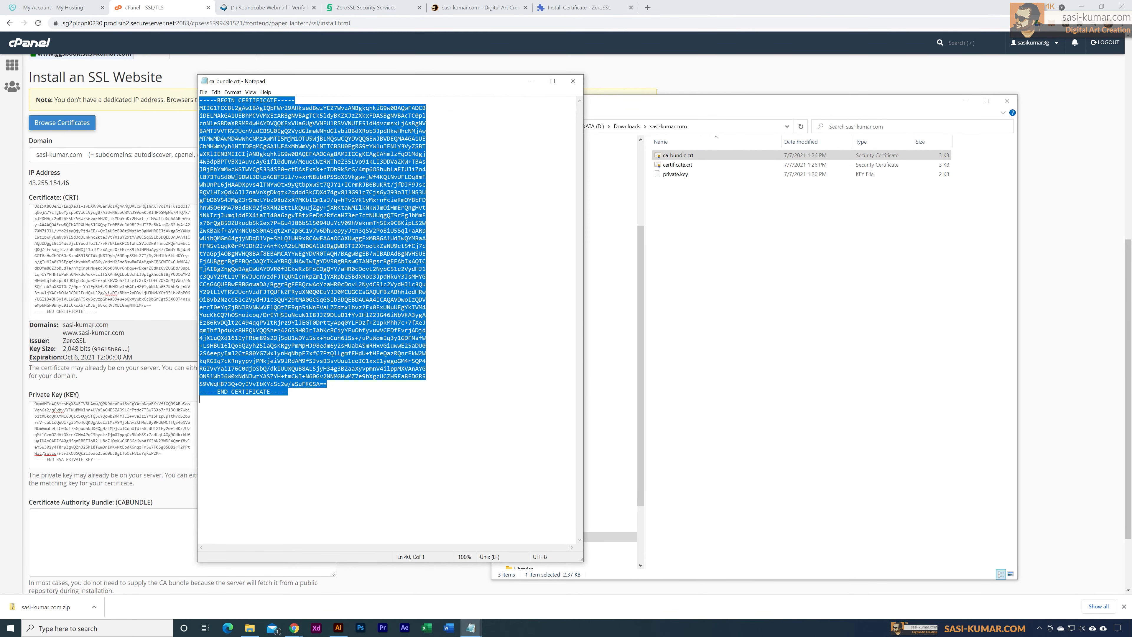
click(148, 545)
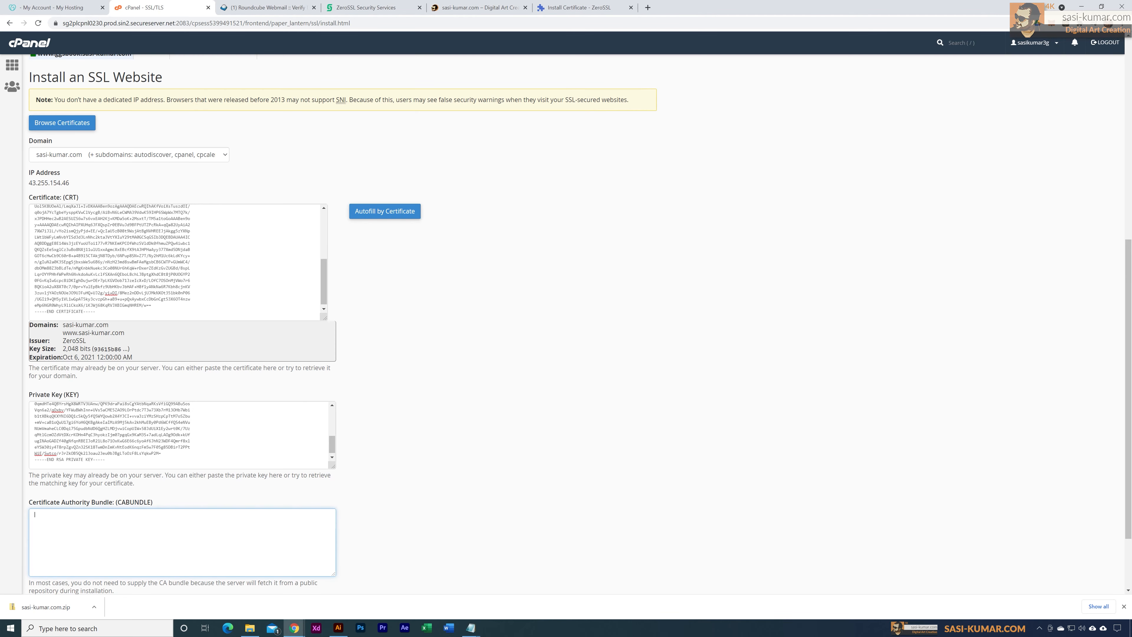
key(ctrl+v)
Install the certificate on the domain and close the installation message after reading it.
scroll(553, 385, down, 2)
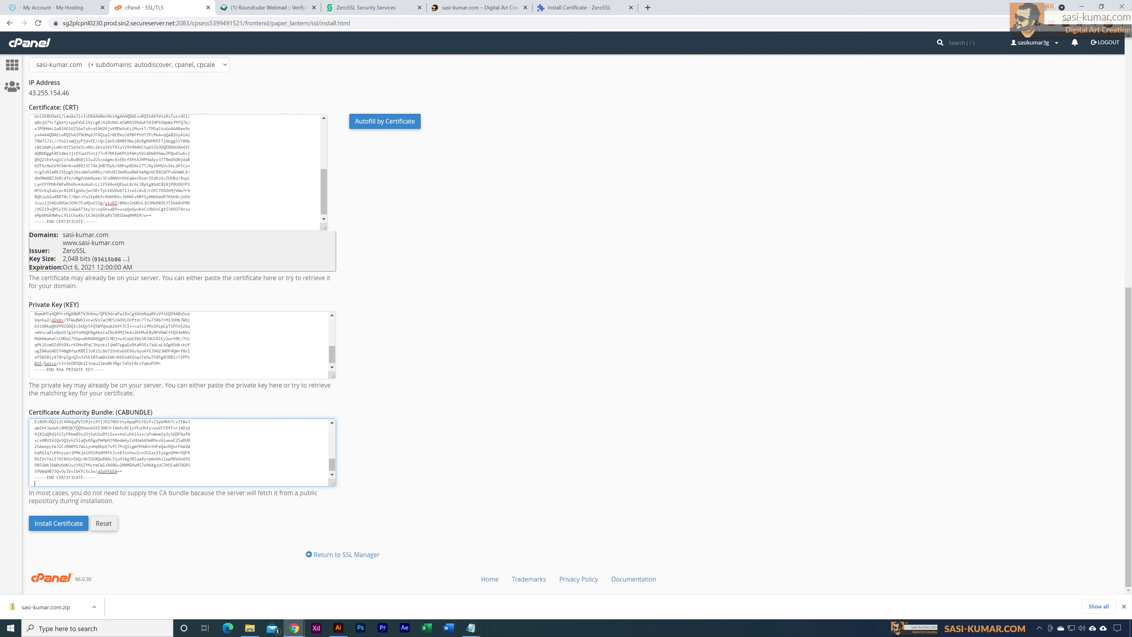
click(58, 523)
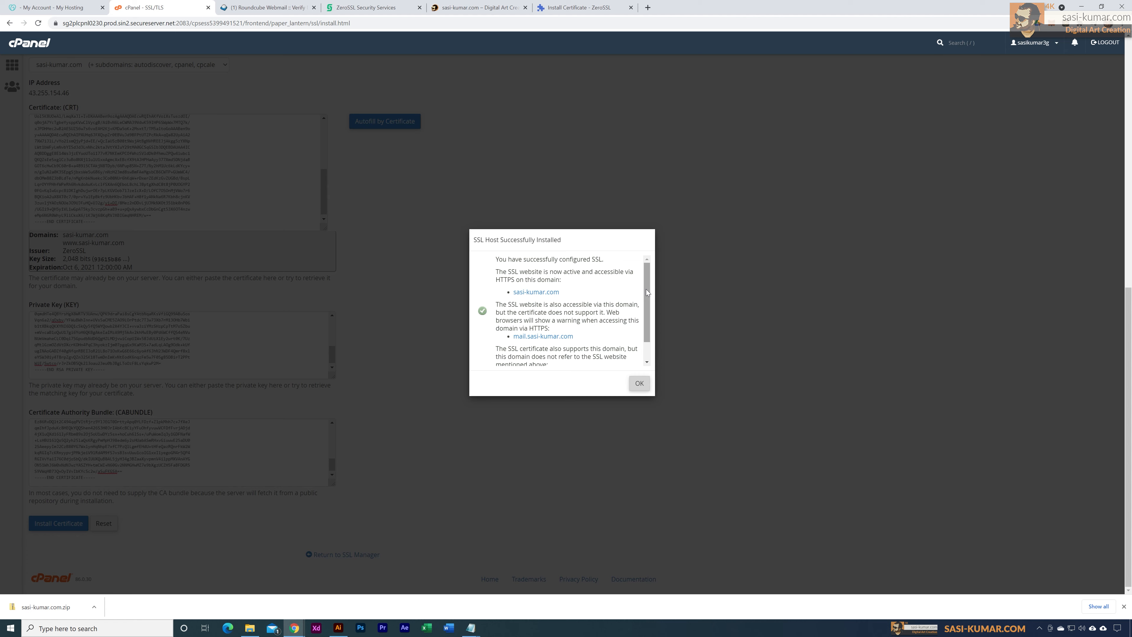
scroll(642, 356, down, 5)
click(639, 383)
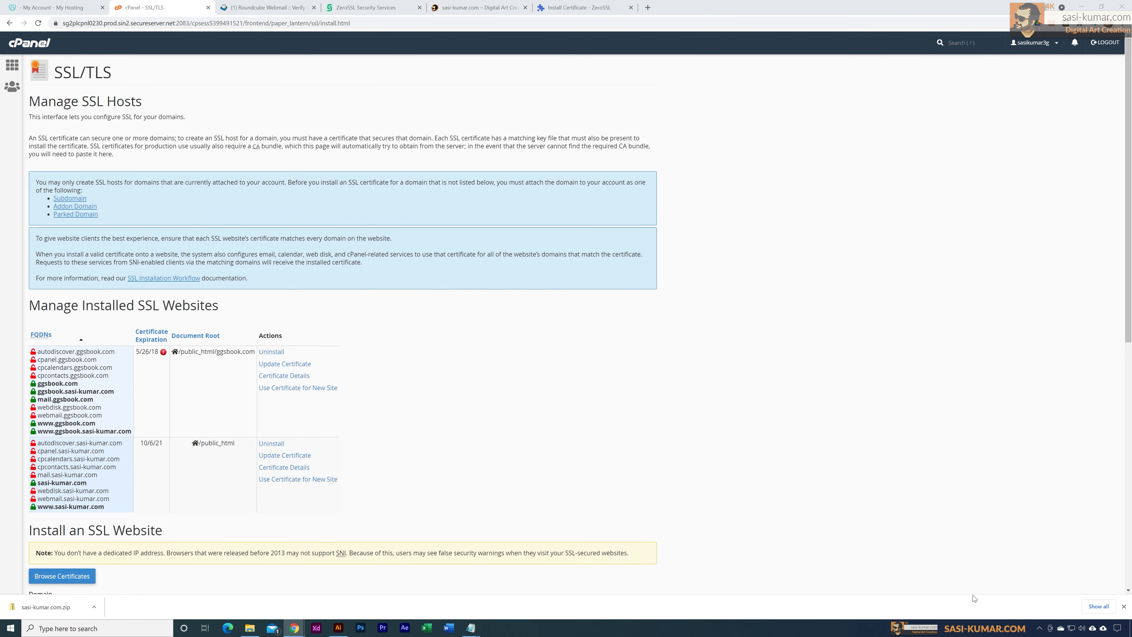
Switch to the website's browser tab and open its WordPress dashboard at the /wp-admin address.
click(469, 4)
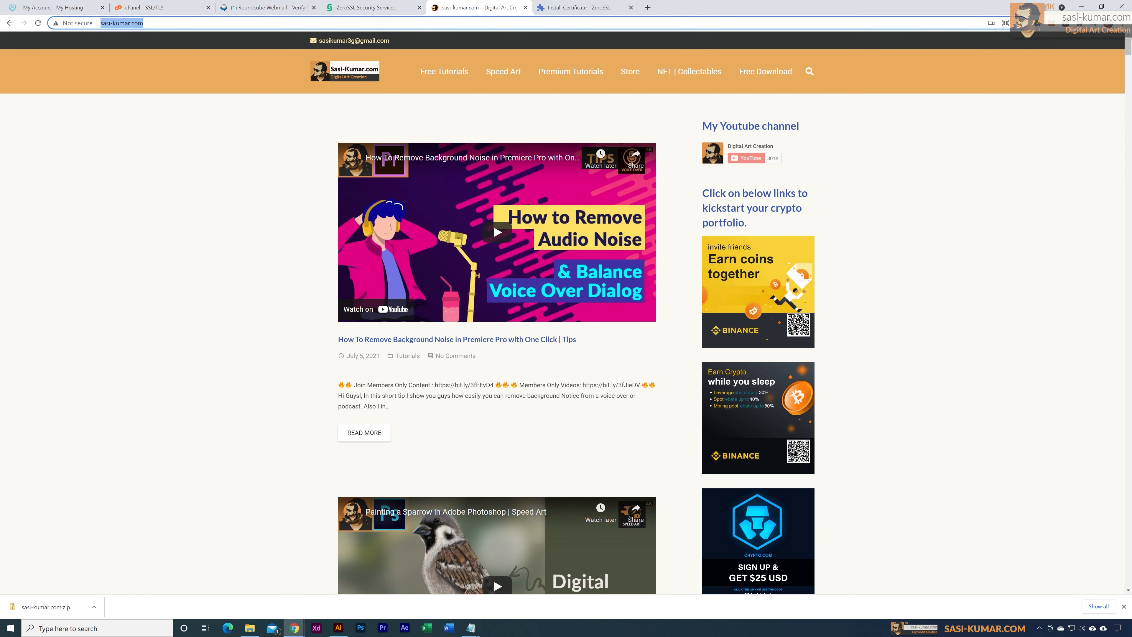
click(159, 23)
text(/wp-admin)
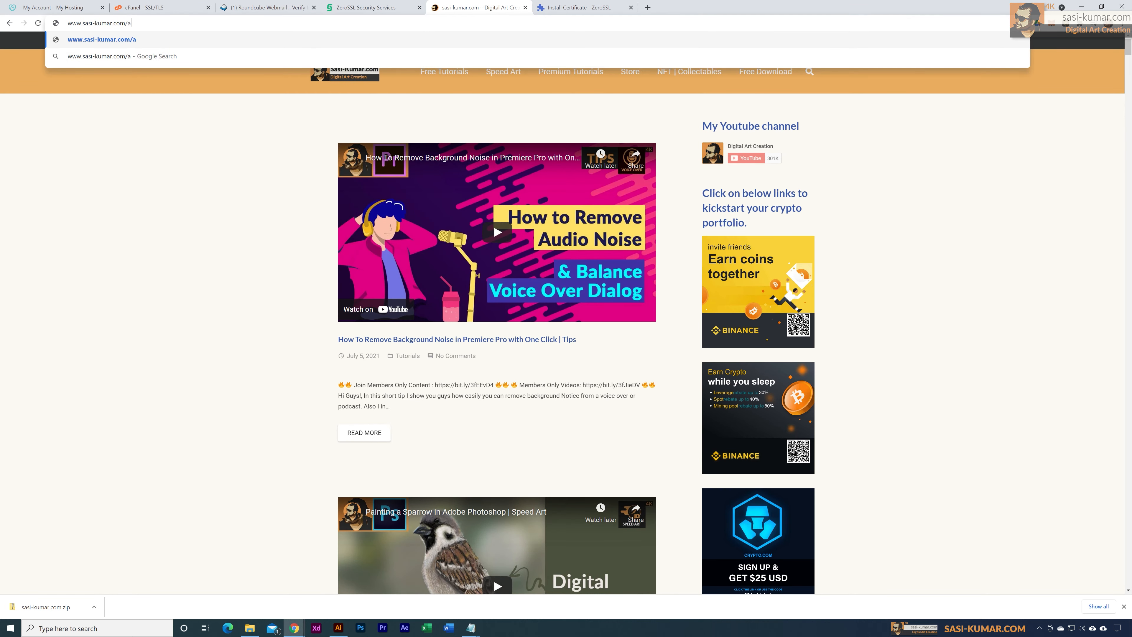
key(Return)
scroll(489, 159, down, 6)
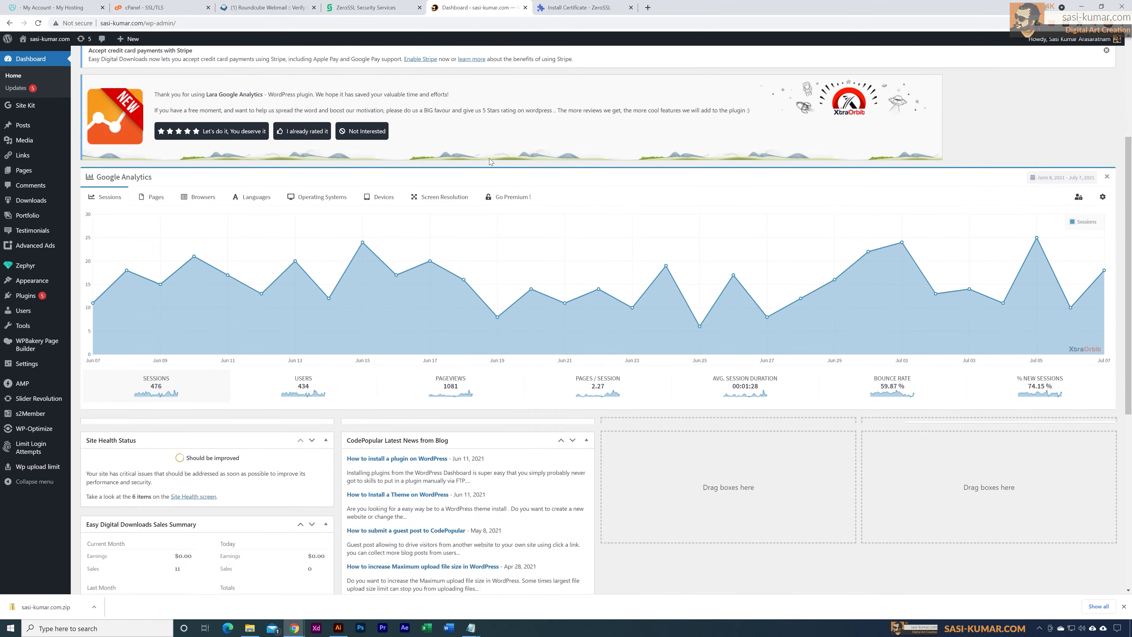
Go to WordPress's page for adding new plugins and search for "really simple ssl".
mouse_move(47, 341)
mouse_move(49, 296)
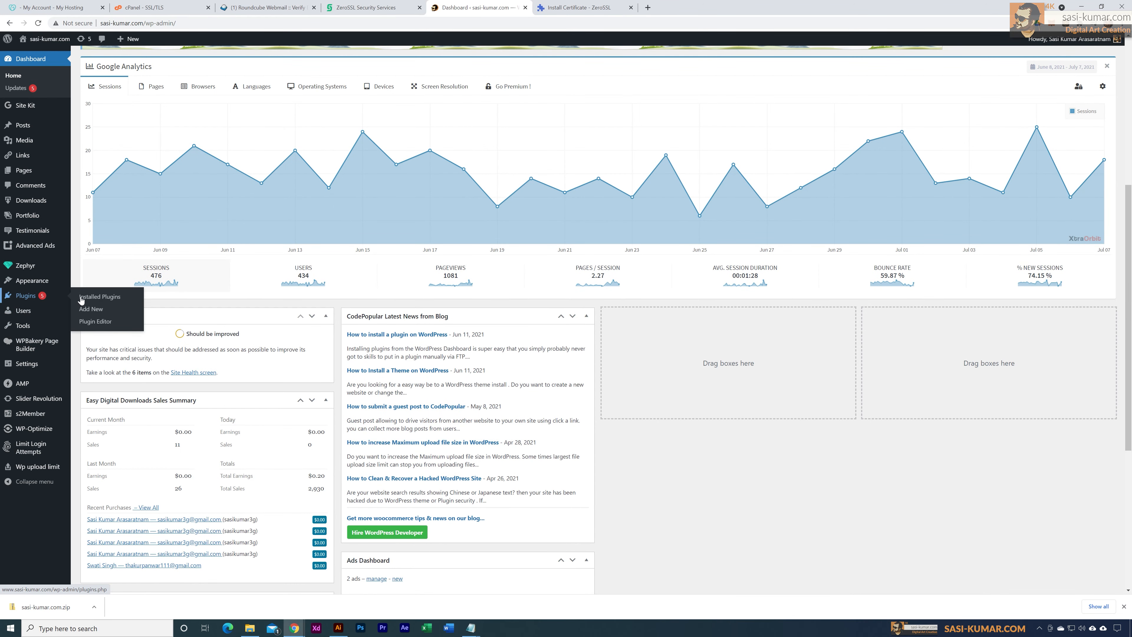
click(103, 310)
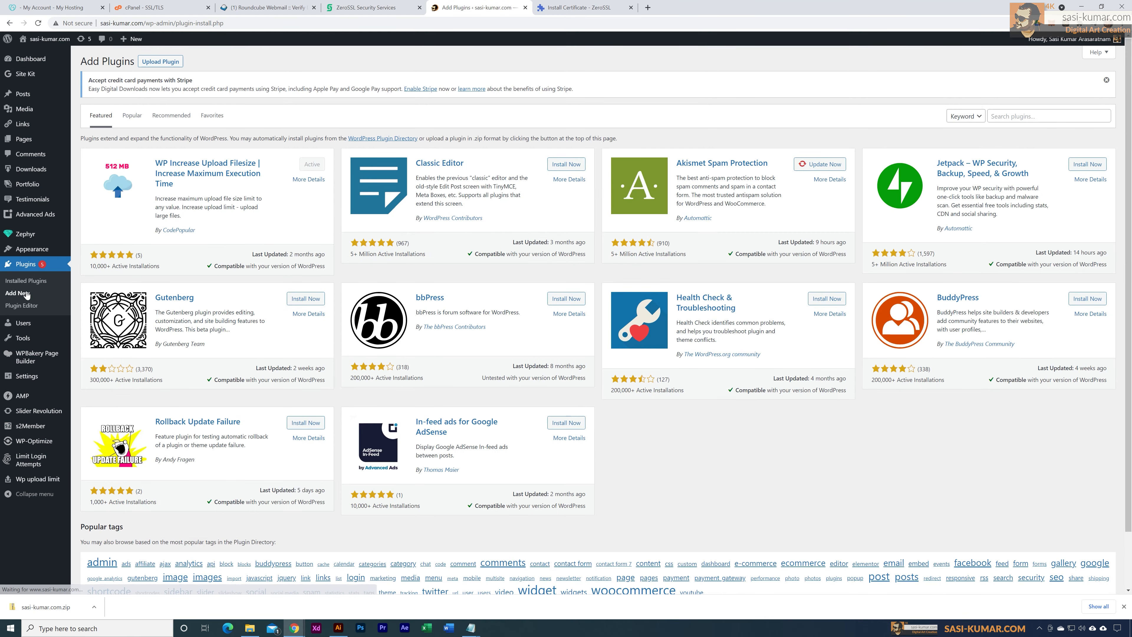
click(1048, 116)
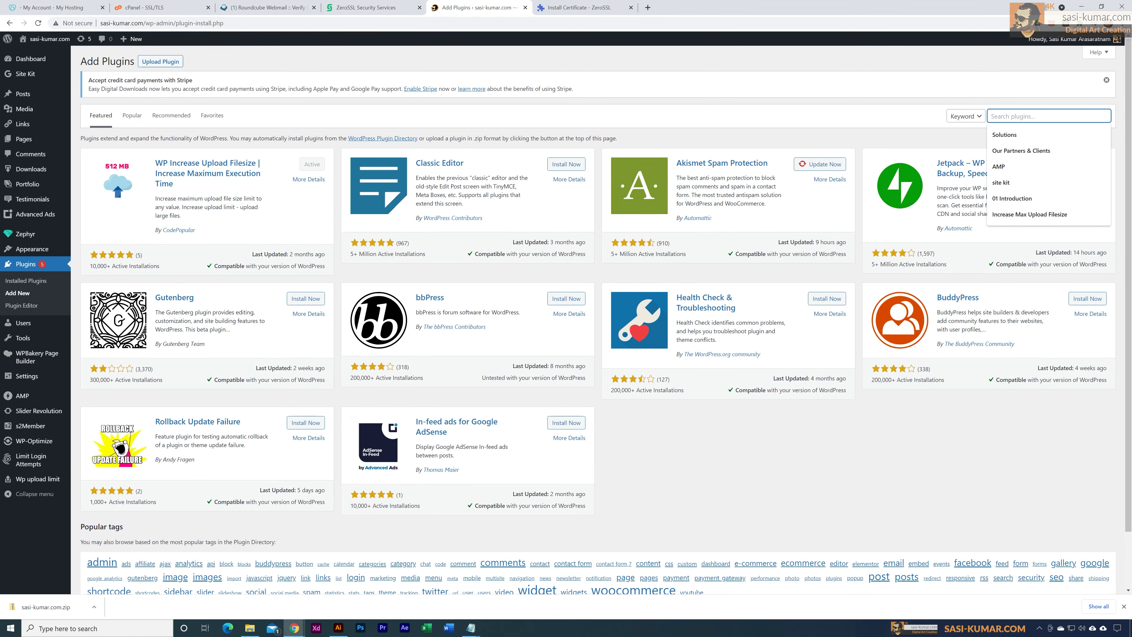
text(real)
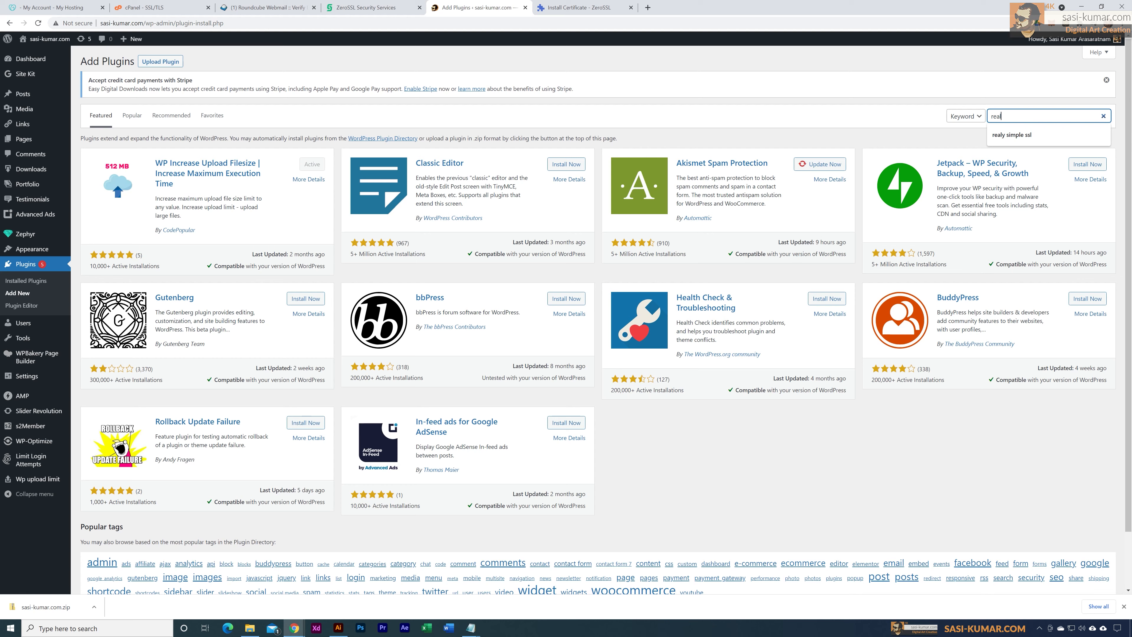
text(ly siml)
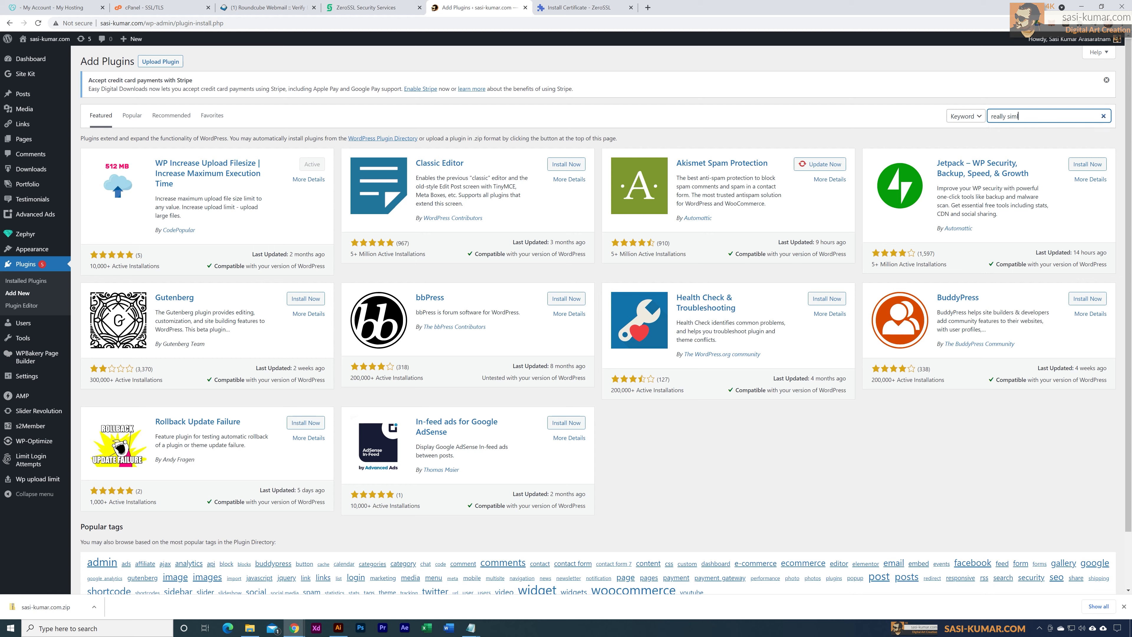
text(mple ssl)
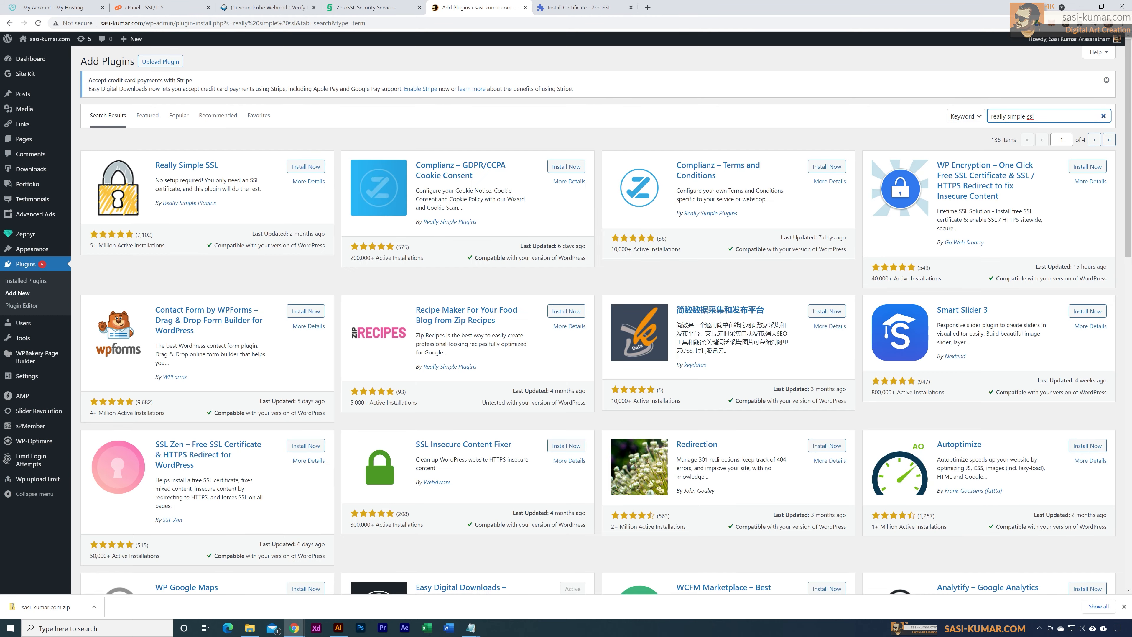
Install and activate the Really Simple SSL plugin.
click(316, 167)
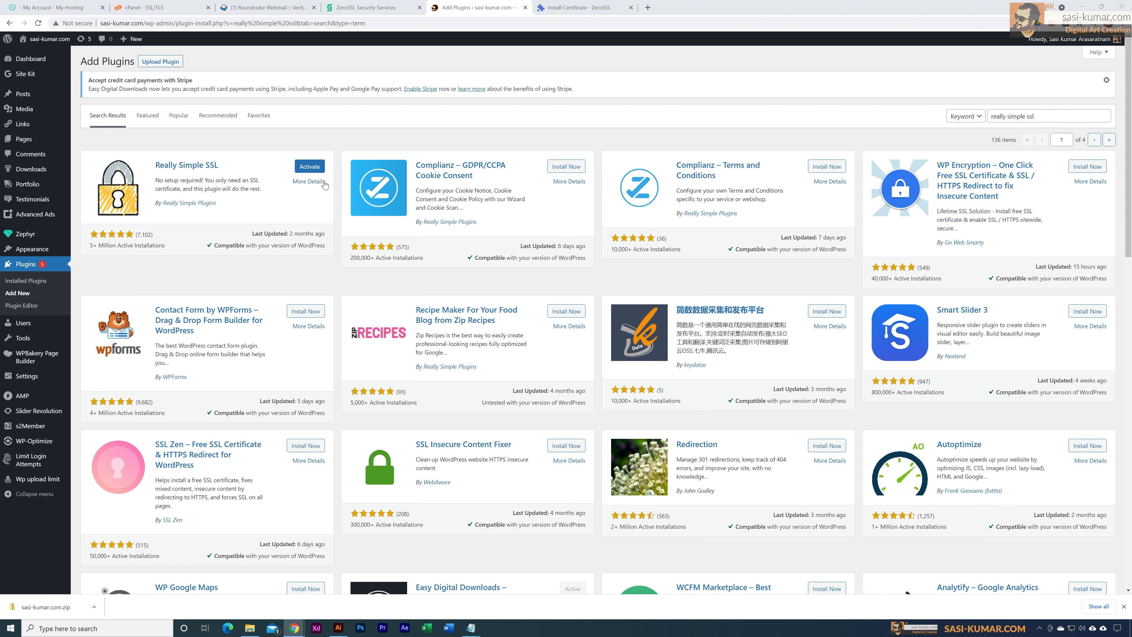
click(319, 170)
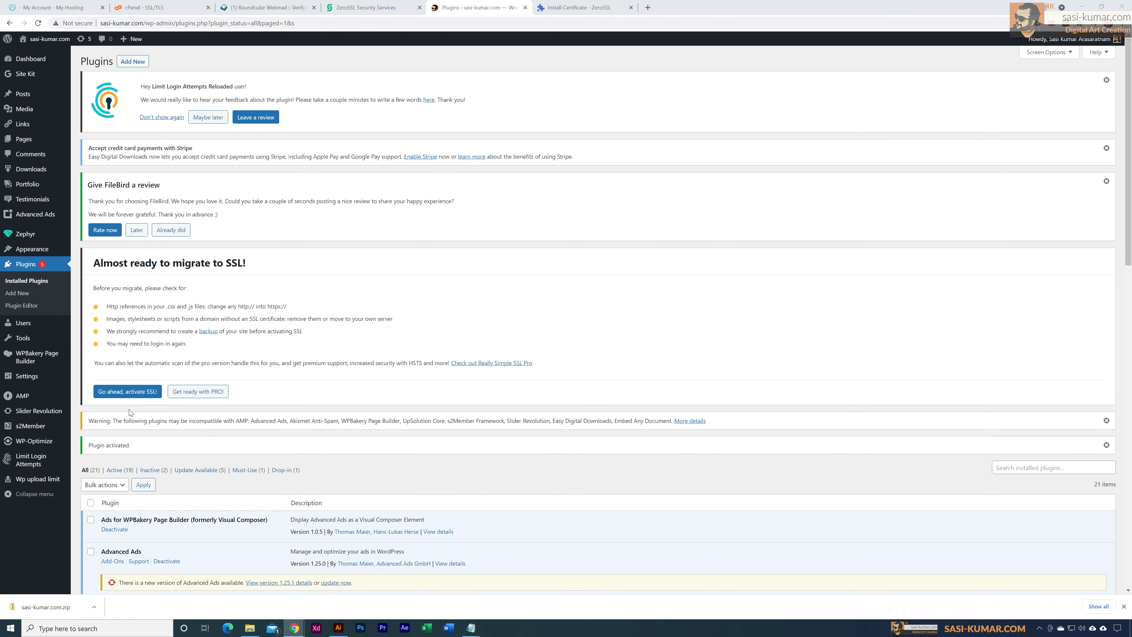
Activate SSL for the site through Really Simple SSL and log back in to WordPress with the saved credentials.
click(137, 391)
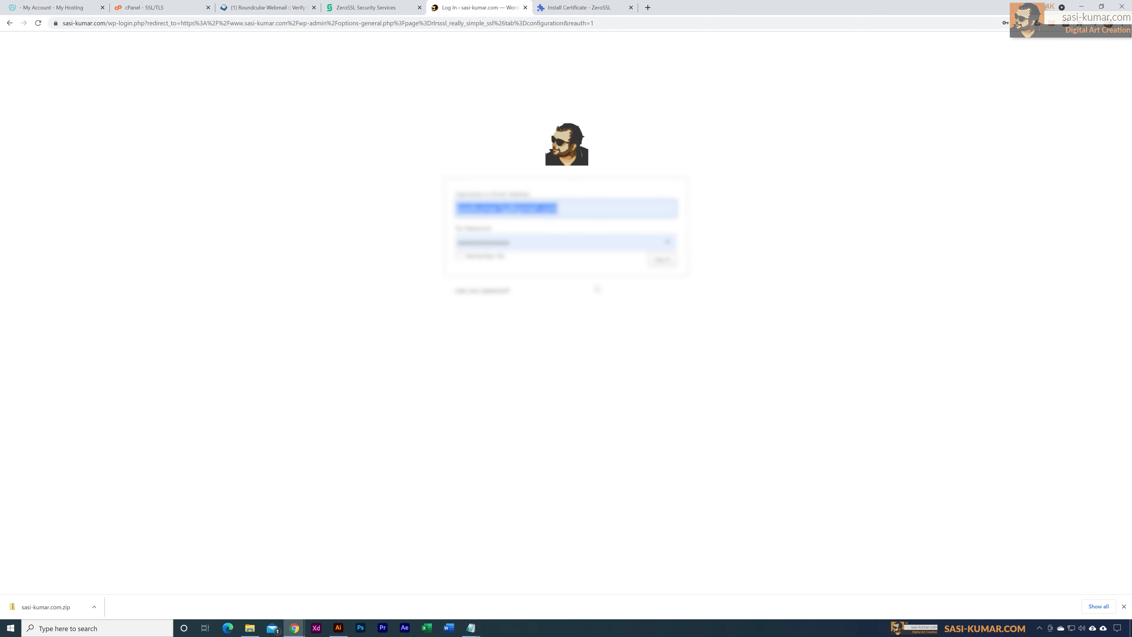
click(667, 264)
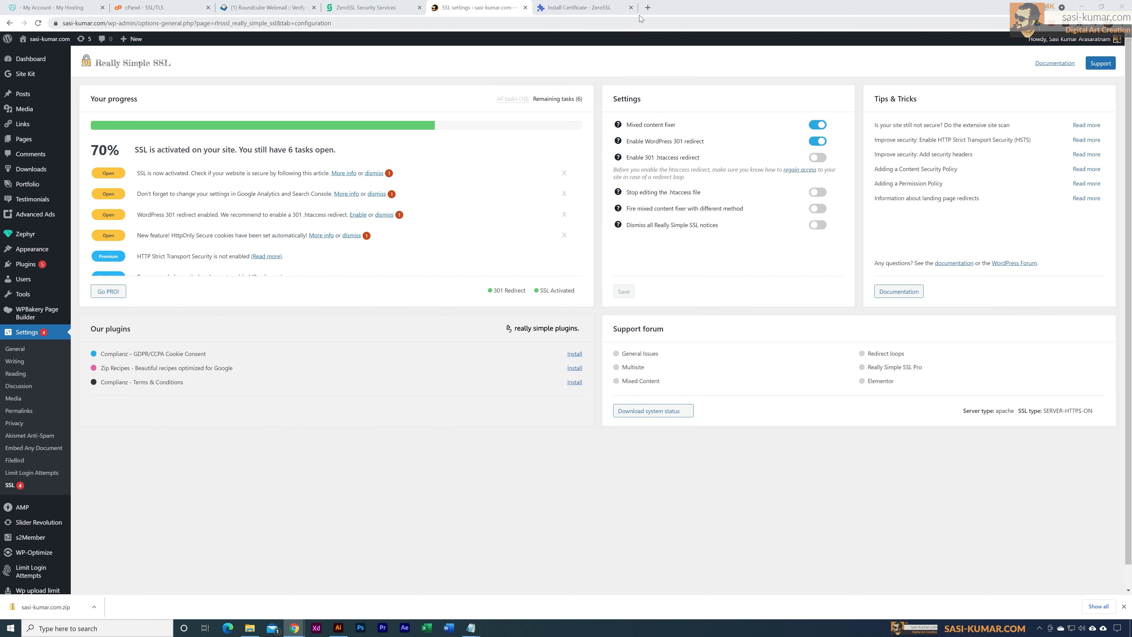
Load the website's home page in a new browser tab and check its connection security and certificate status.
click(648, 8)
text(sasi-kumar.com)
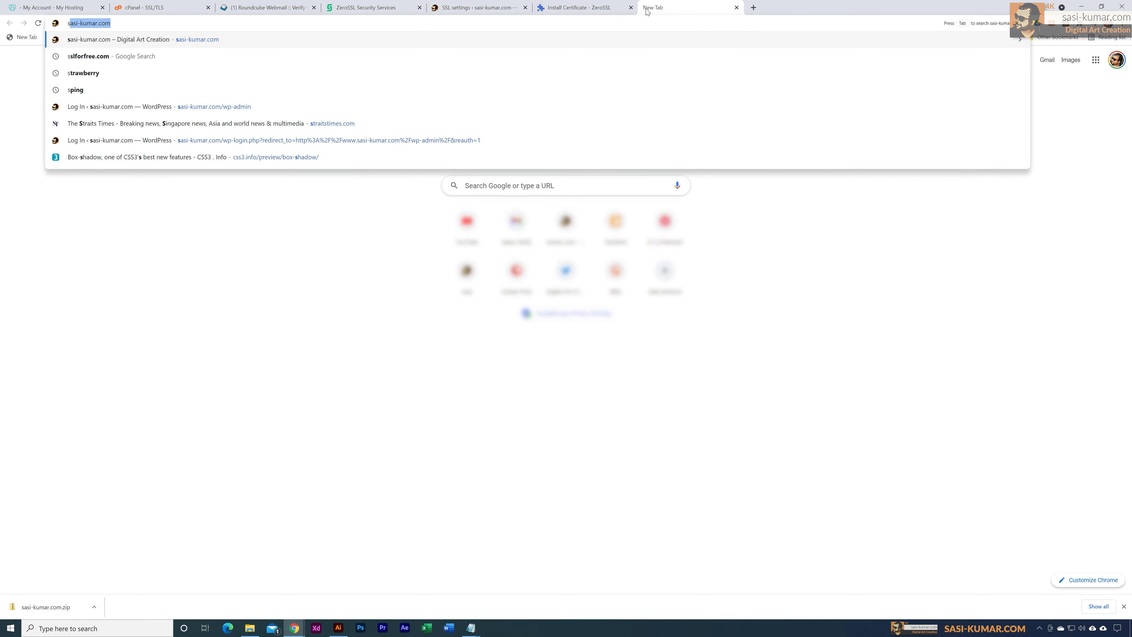
key(Return)
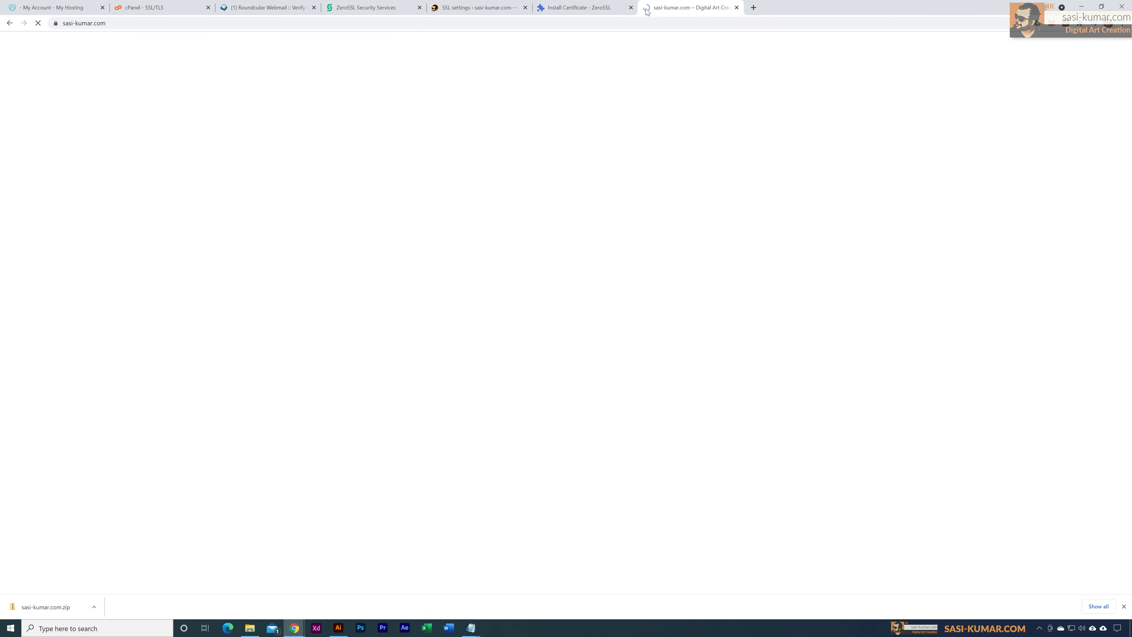
click(56, 24)
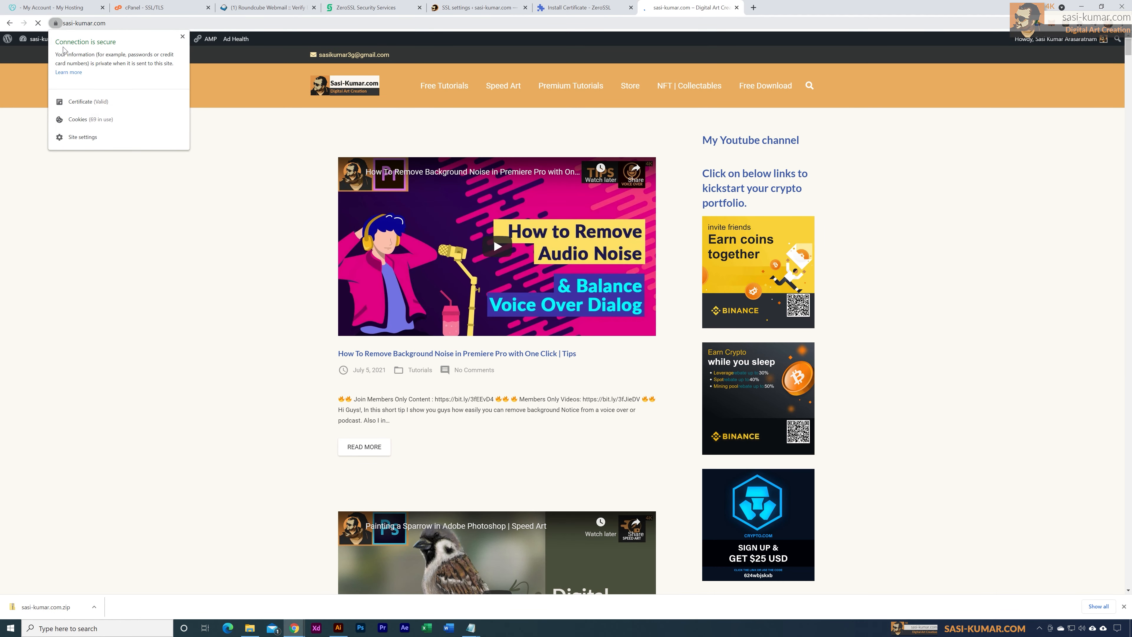
click(253, 251)
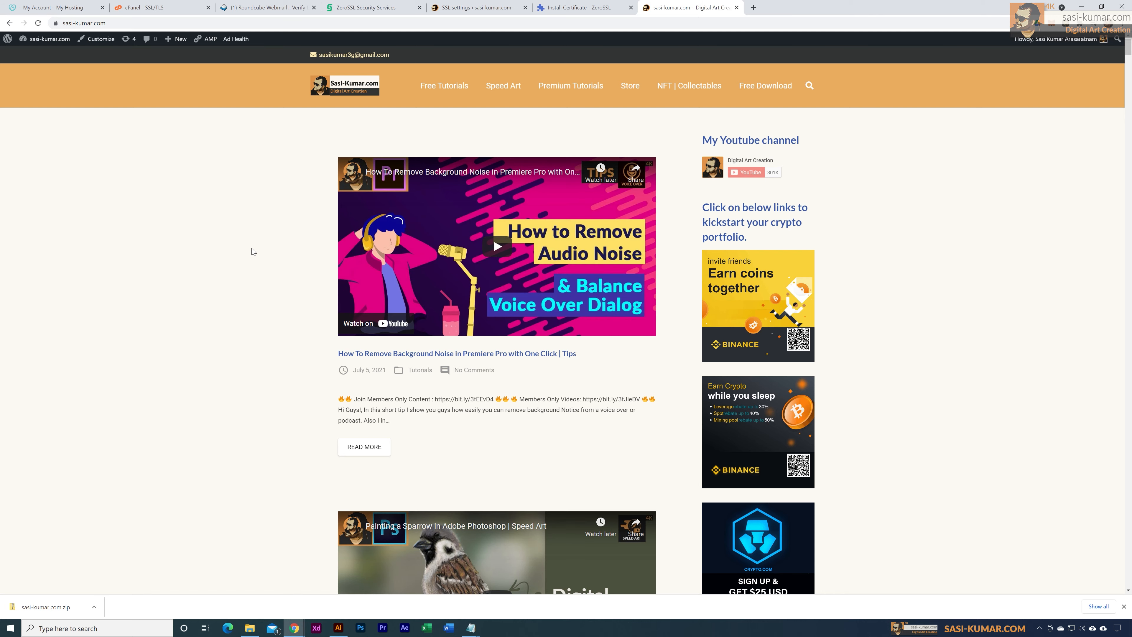
Switch back to the GoDaddy My Hosting dashboard.
click(58, 7)
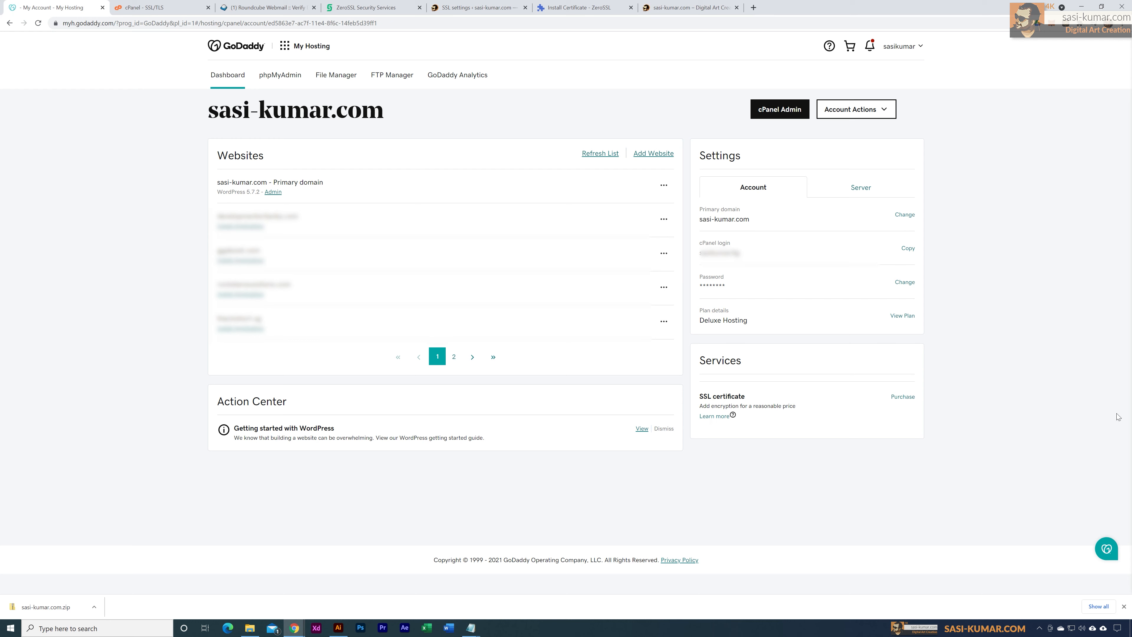